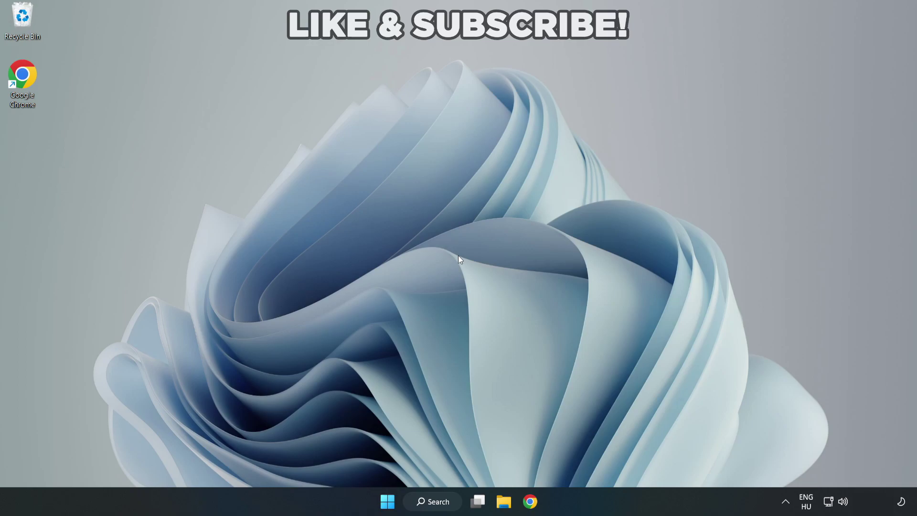
- Search Windows for 'device manager' and launch Device Manager from the results
left_click(439, 506)
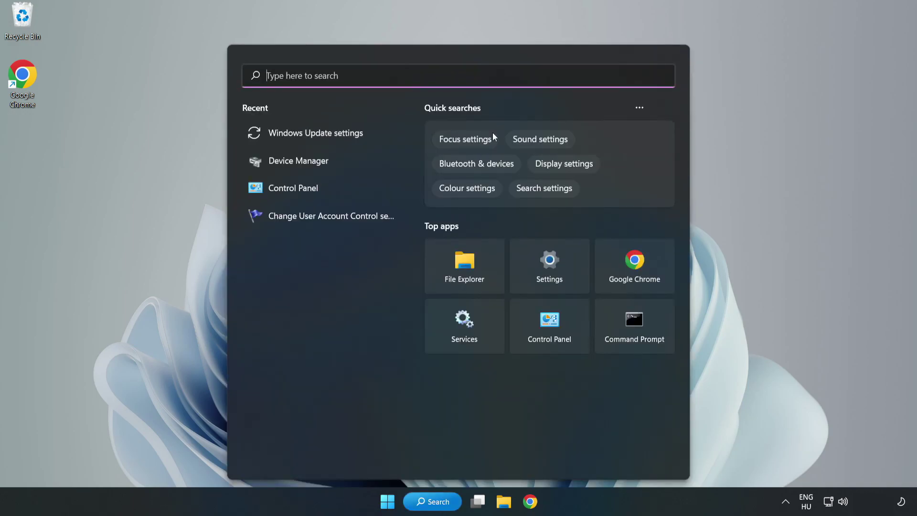
type("device m")
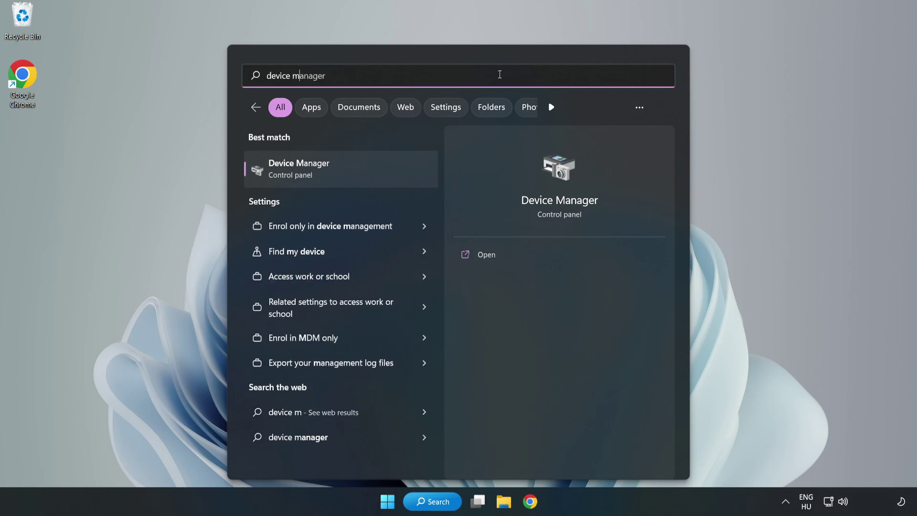
type("anager")
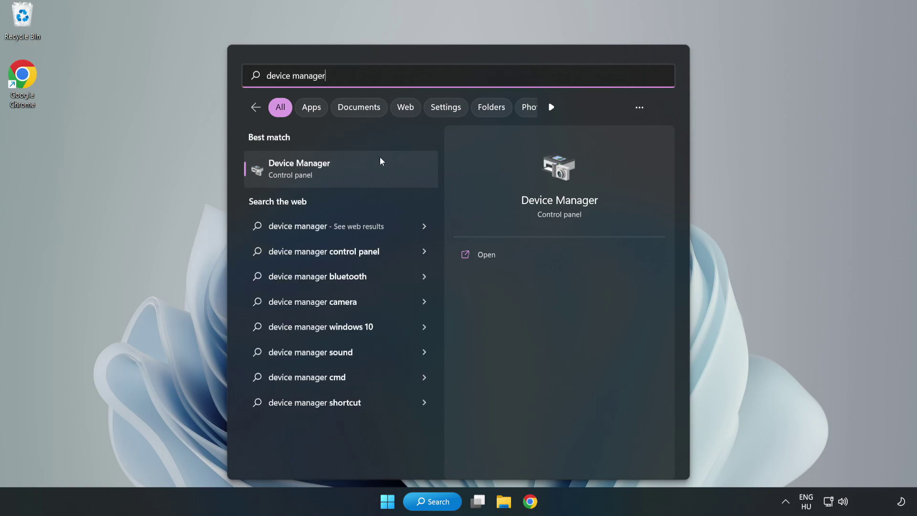
left_click(341, 178)
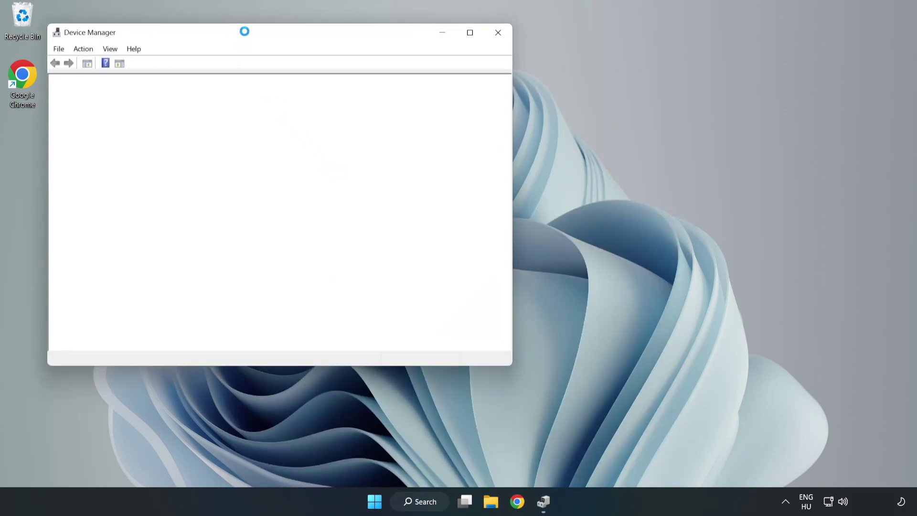
- Expand Display adapters and start Update driver for the VMware SVGA 3D adapter
left_click_drag(246, 33, 409, 82)
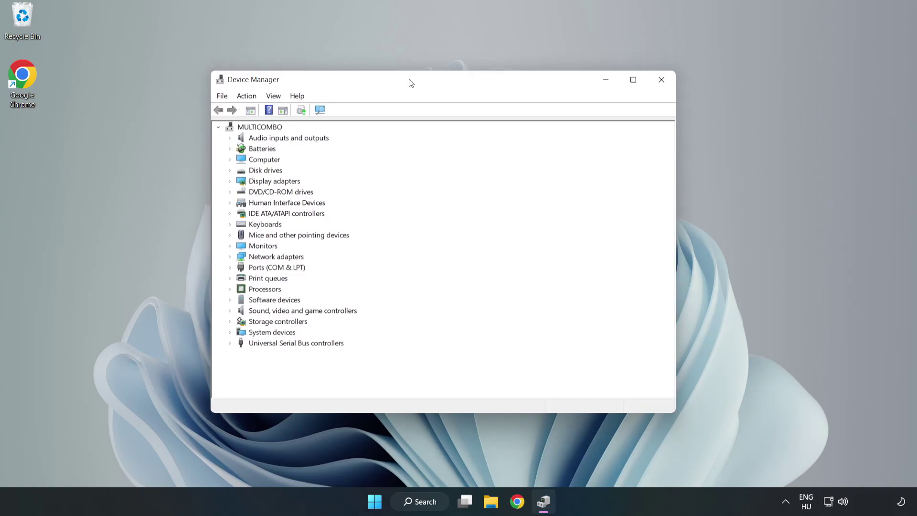
left_click(245, 182)
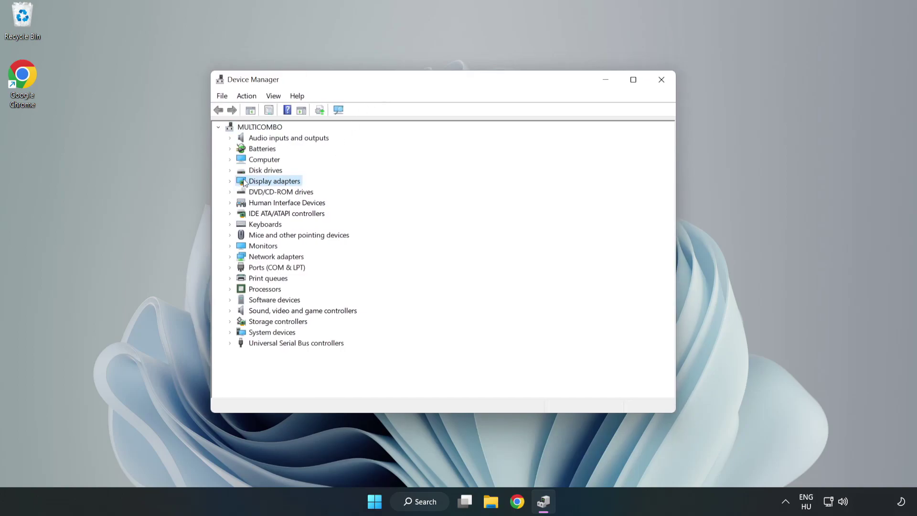
left_click(230, 182)
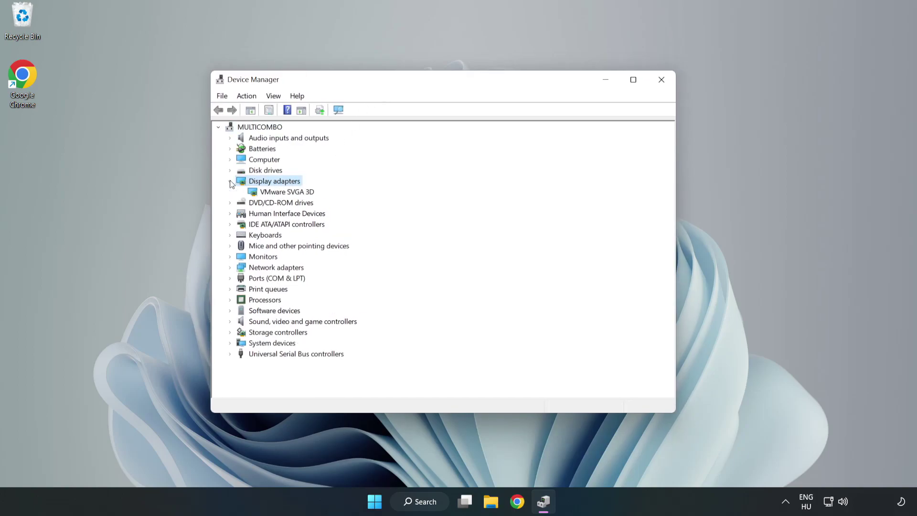
left_click(256, 194)
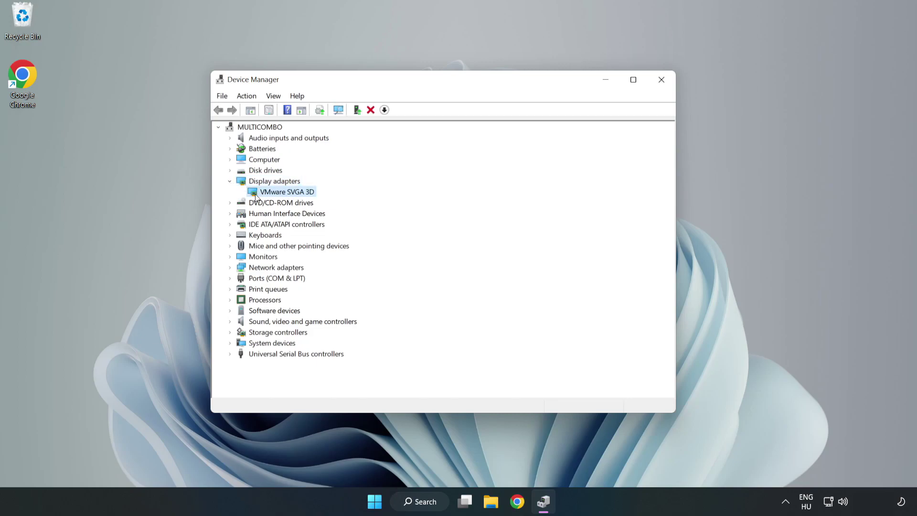
right_click(286, 196)
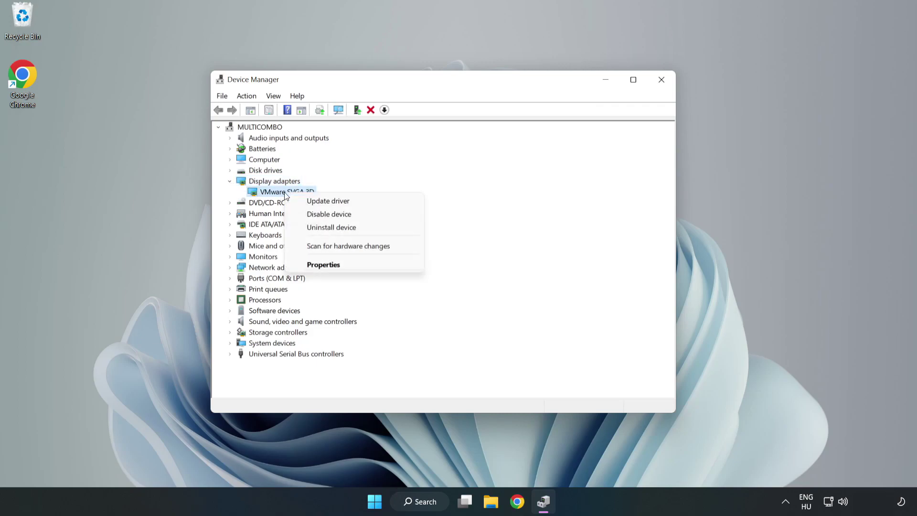
left_click(358, 205)
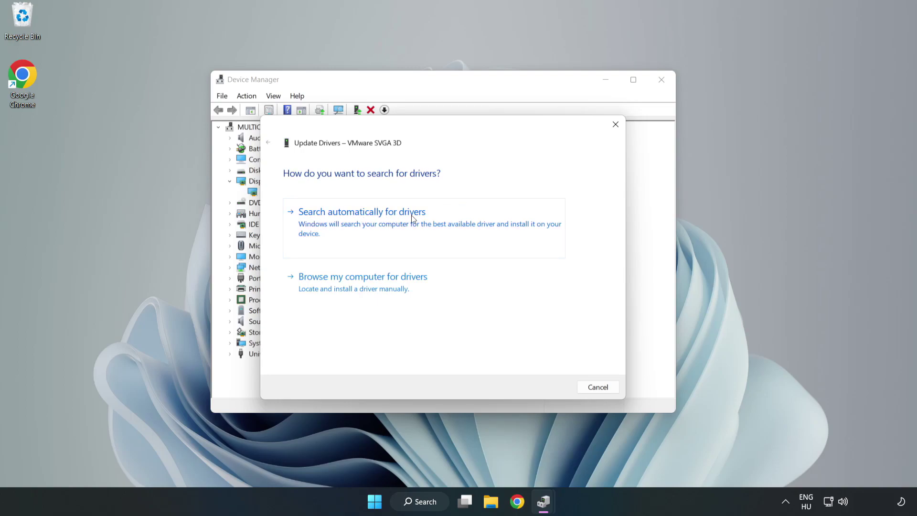
- Search automatically for a VMware SVGA 3D driver, then close the wizard when it reports the best is installed
left_click(364, 223)
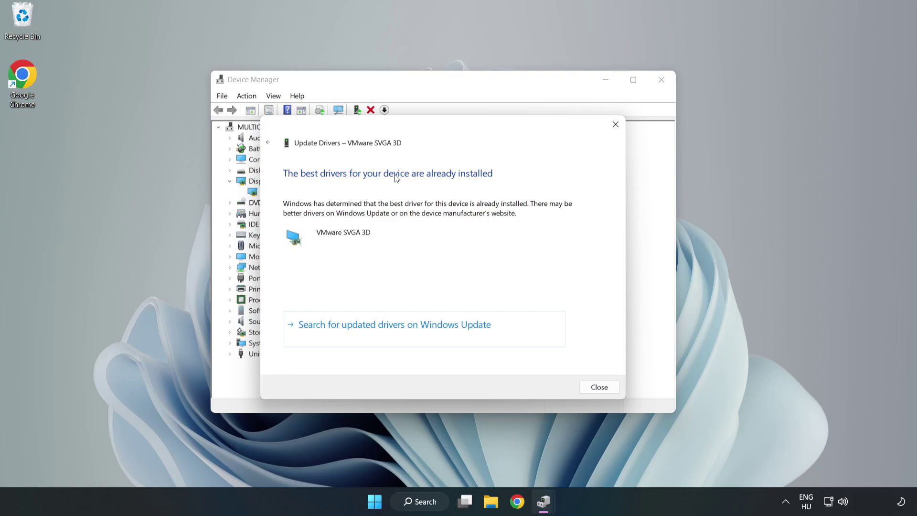
left_click(600, 388)
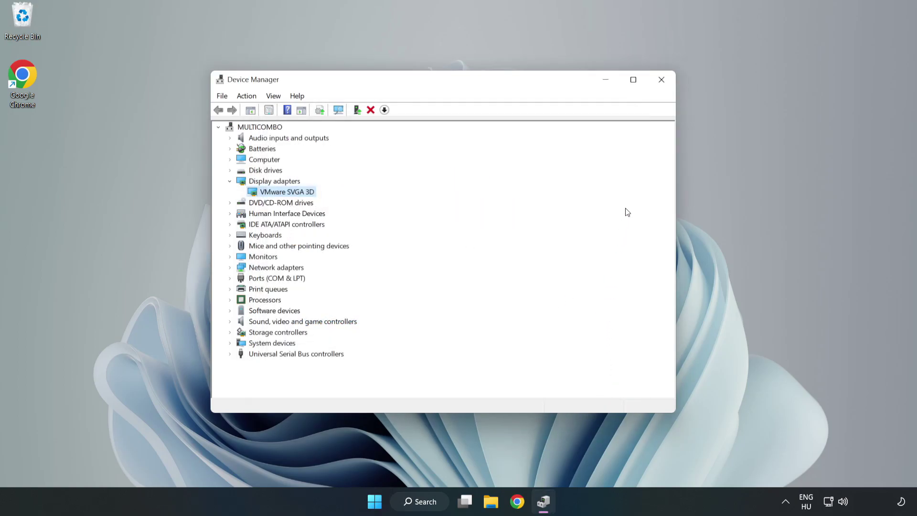
- Close Device Manager and search Windows for 'updates'
left_click(661, 82)
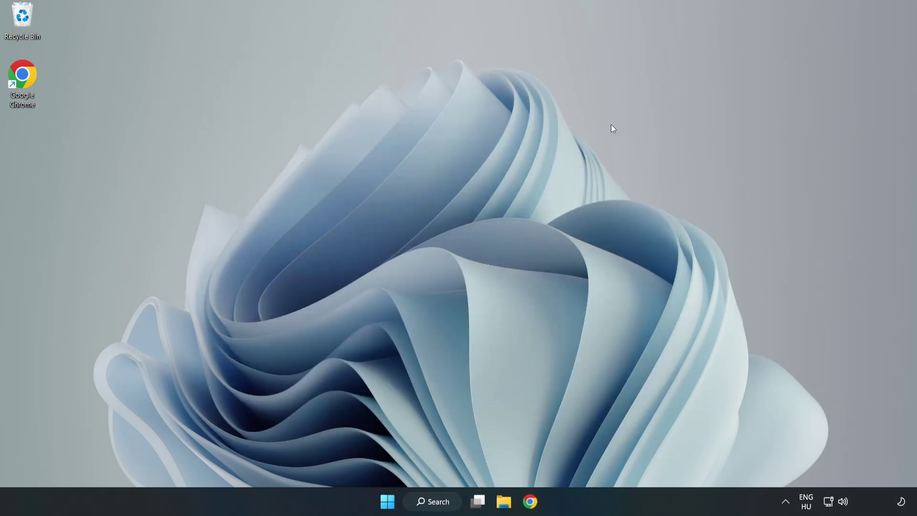
left_click(435, 502)
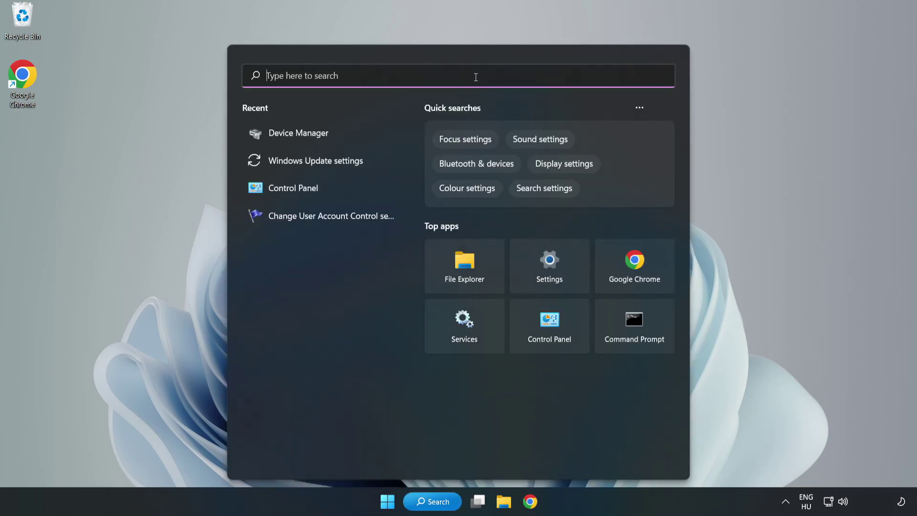
type("updates")
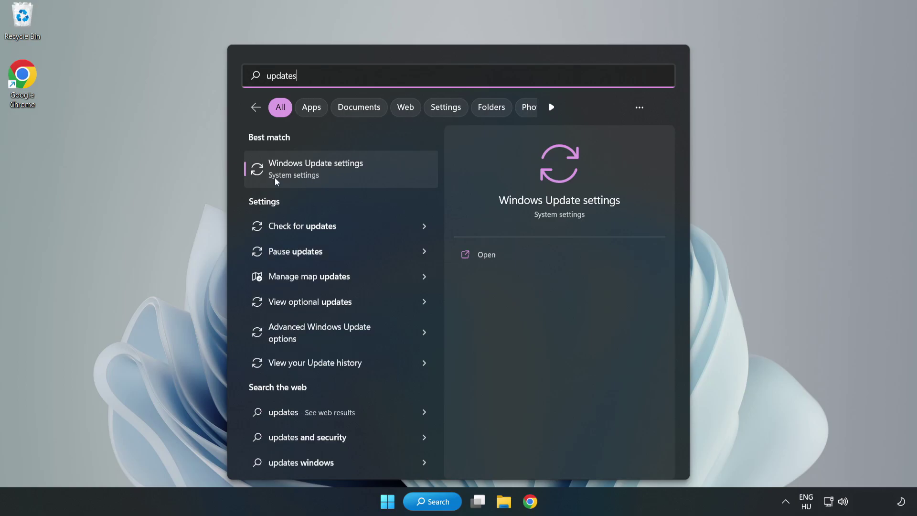
- Open Windows Update settings maximized and check for updates until it reports up to date
left_click(328, 175)
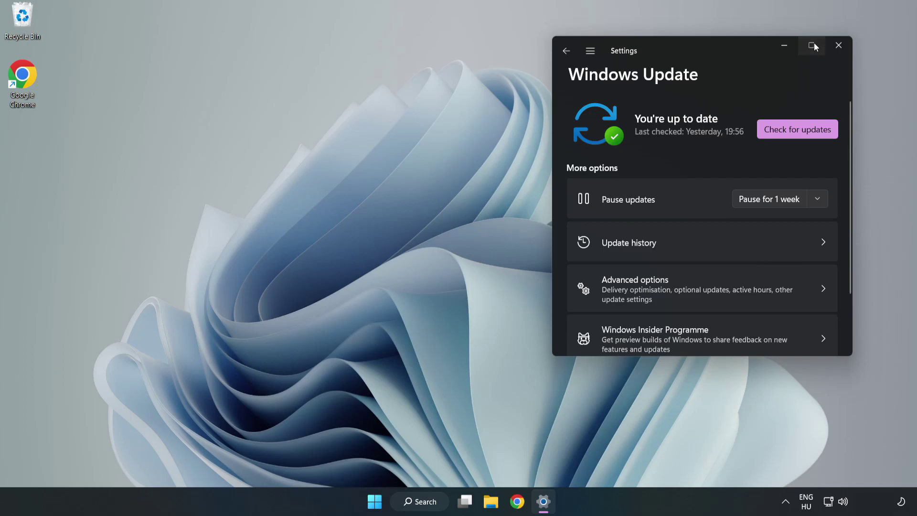
left_click(813, 43)
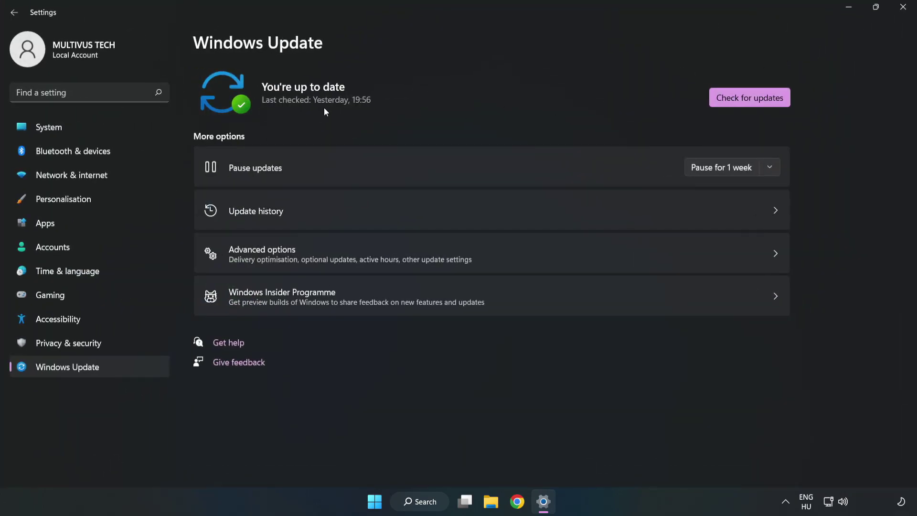
left_click(753, 99)
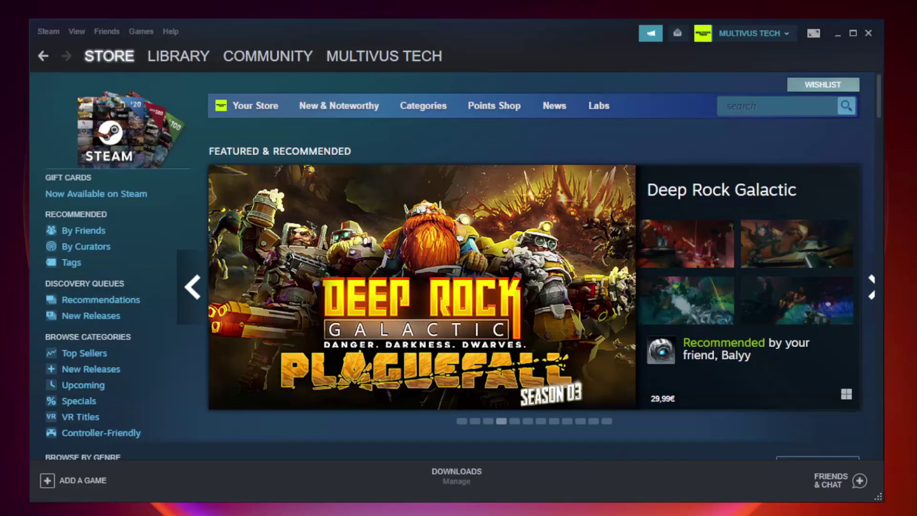
- Switch Steam to the Library and bring up the options for YOUR NOT WORKING GAME
mouse_move(191, 57)
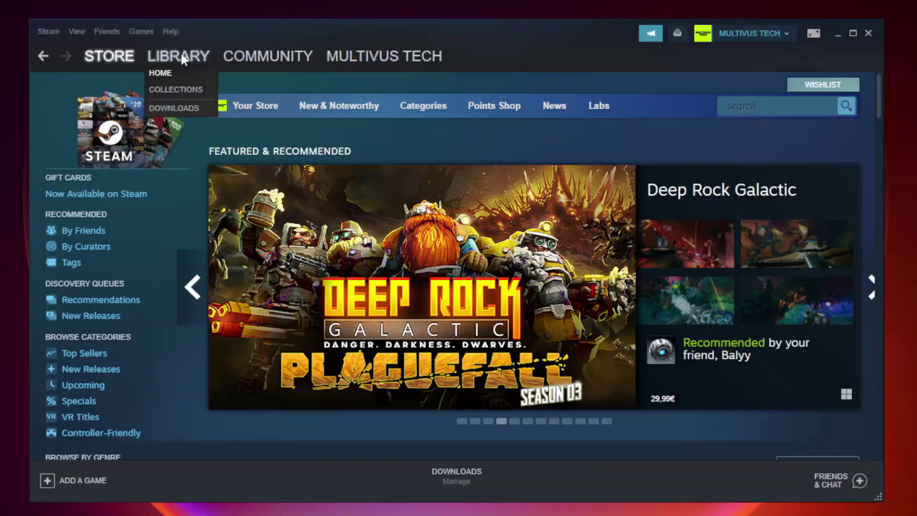
left_click(184, 58)
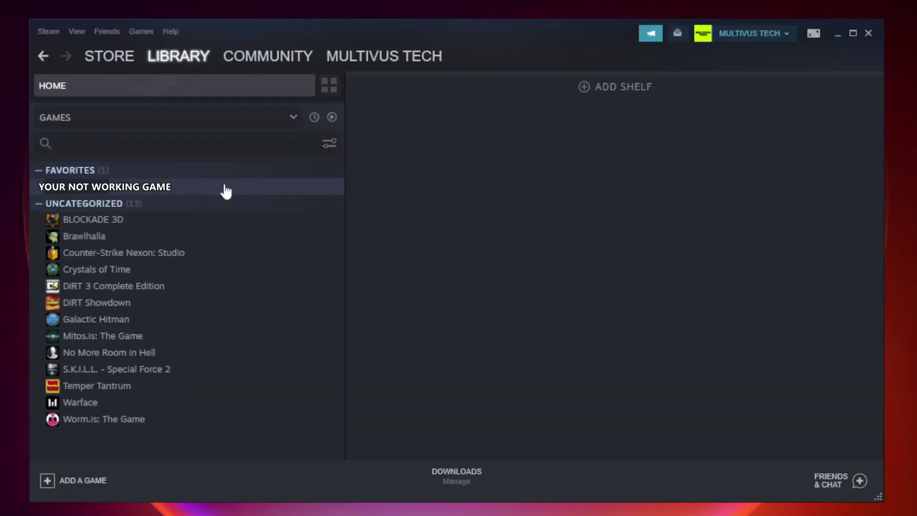
right_click(198, 191)
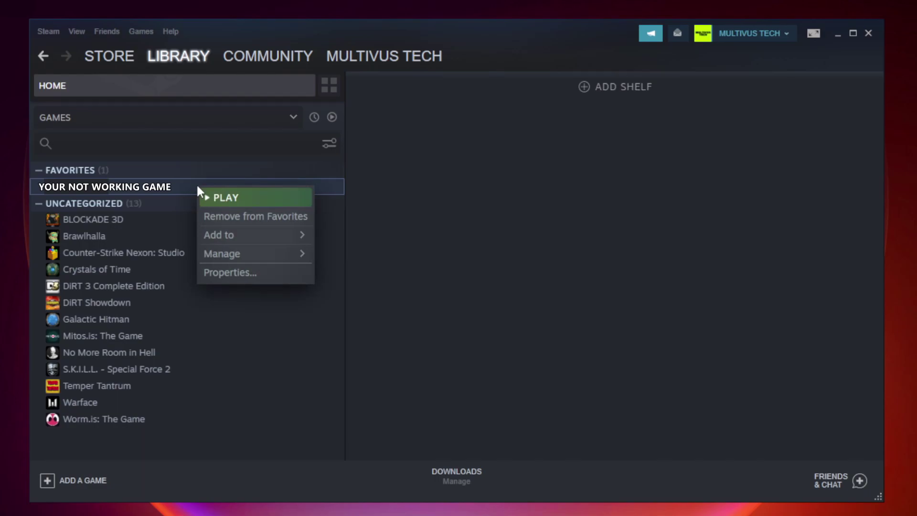
- Verify the game's files from Properties > Local Files, validating all 9192 files
left_click(253, 275)
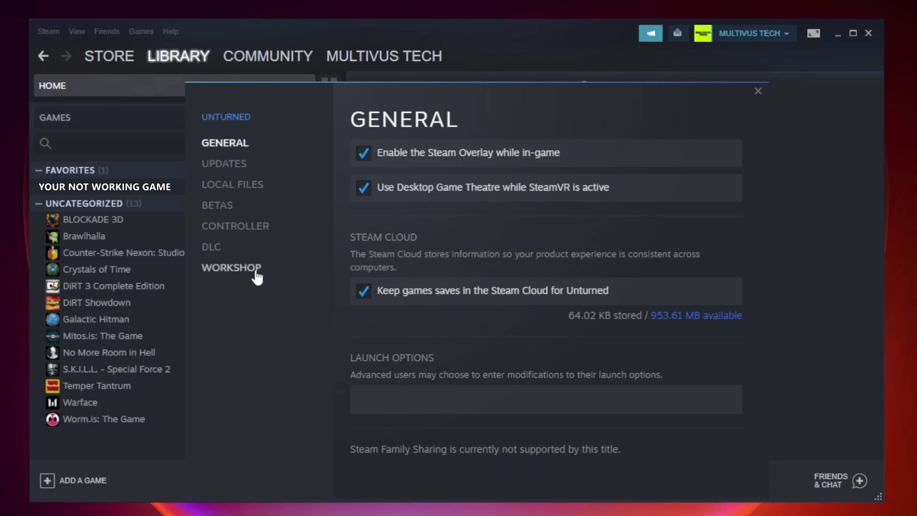
left_click(244, 189)
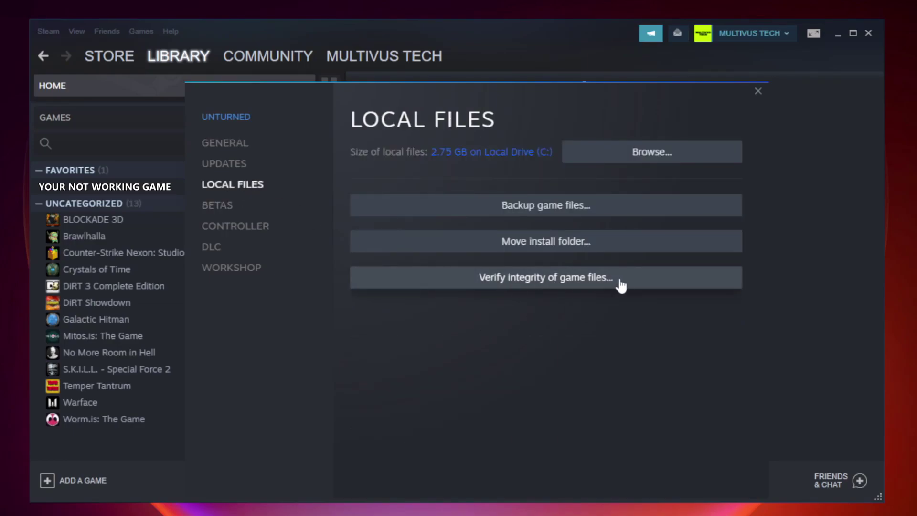
left_click(555, 283)
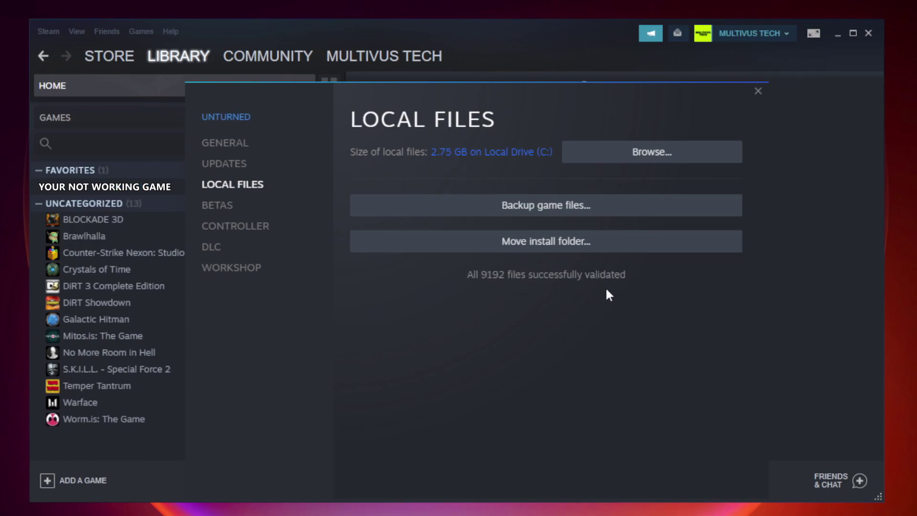
- Open the game's install folder and the Properties dialog of the YOUR NOT WORKING GAME shortcut
left_click(655, 165)
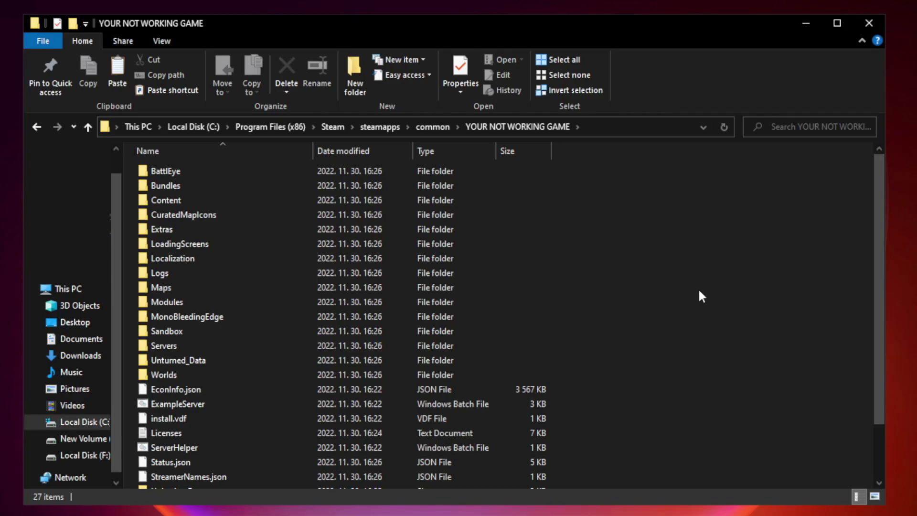
left_click_drag(880, 250, 880, 330)
left_click(365, 480)
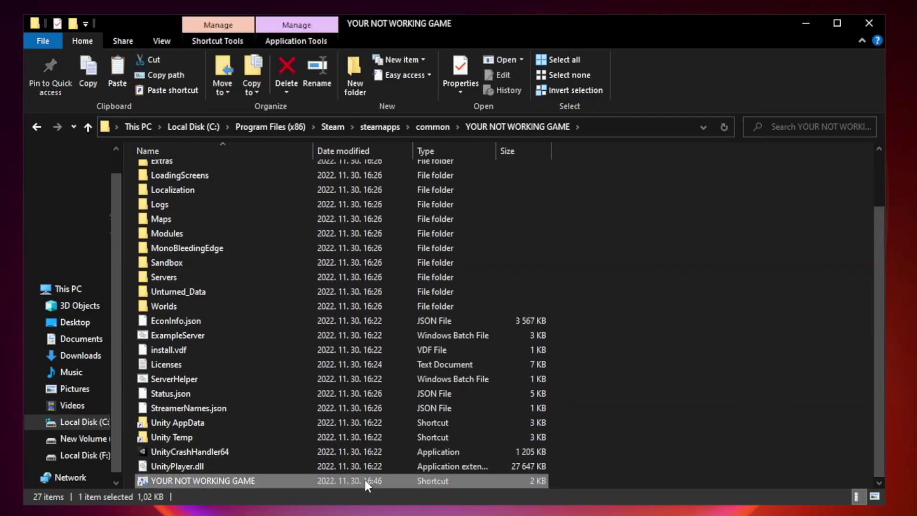
right_click(310, 483)
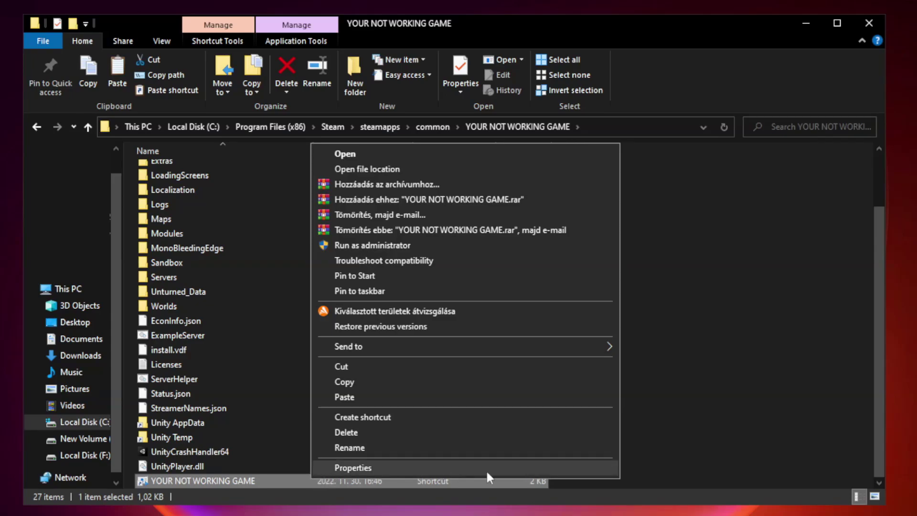
left_click(462, 468)
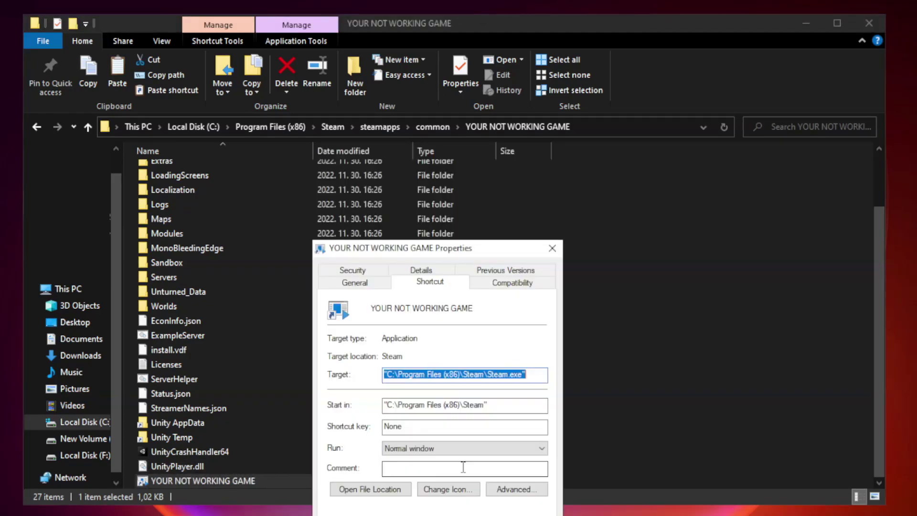
left_click_drag(455, 253, 458, 110)
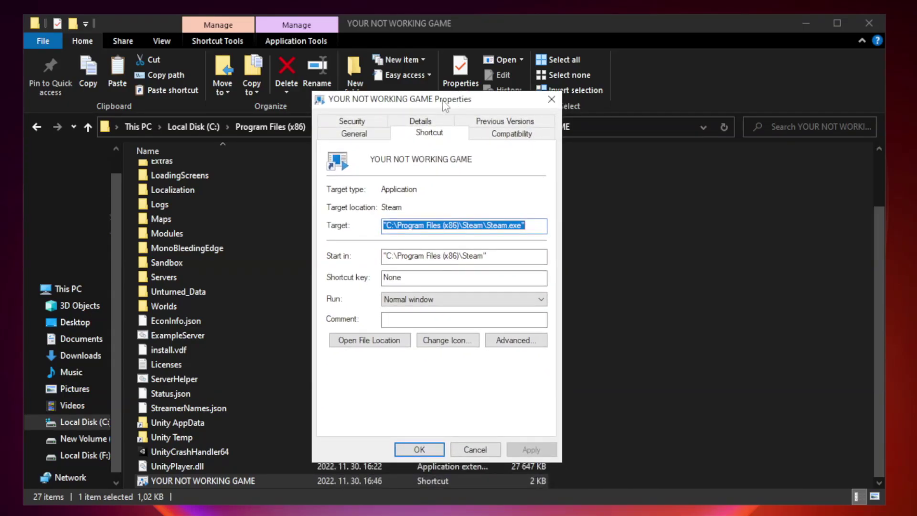
- Enable Windows 8 compatibility mode, disable fullscreen optimizations and run as administrator, then apply
left_click(510, 135)
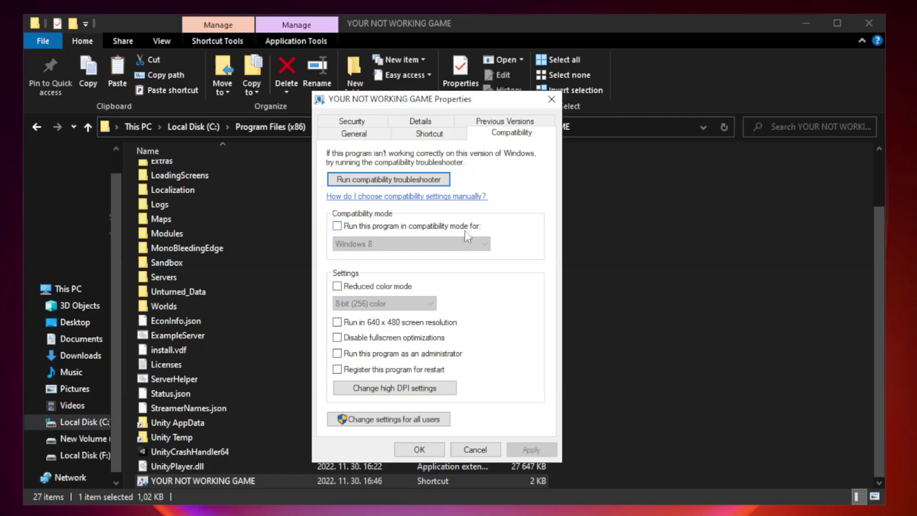
left_click(366, 228)
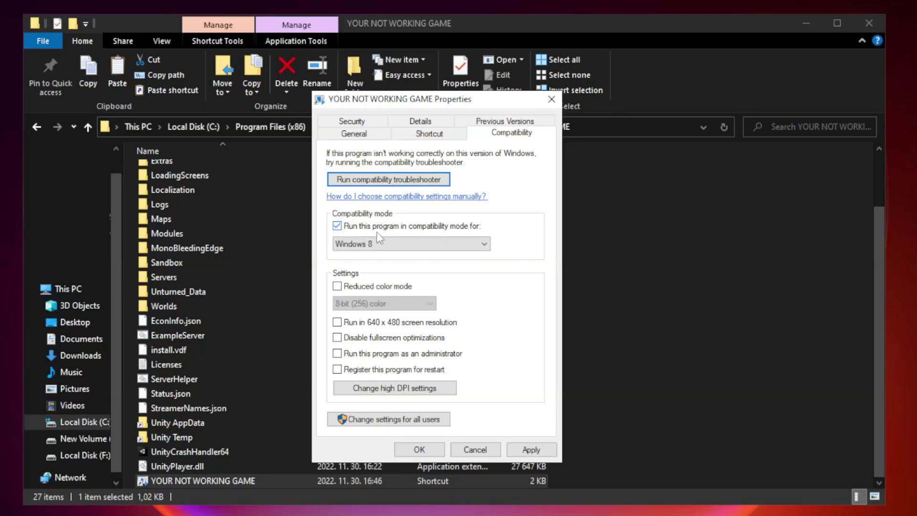
left_click(406, 243)
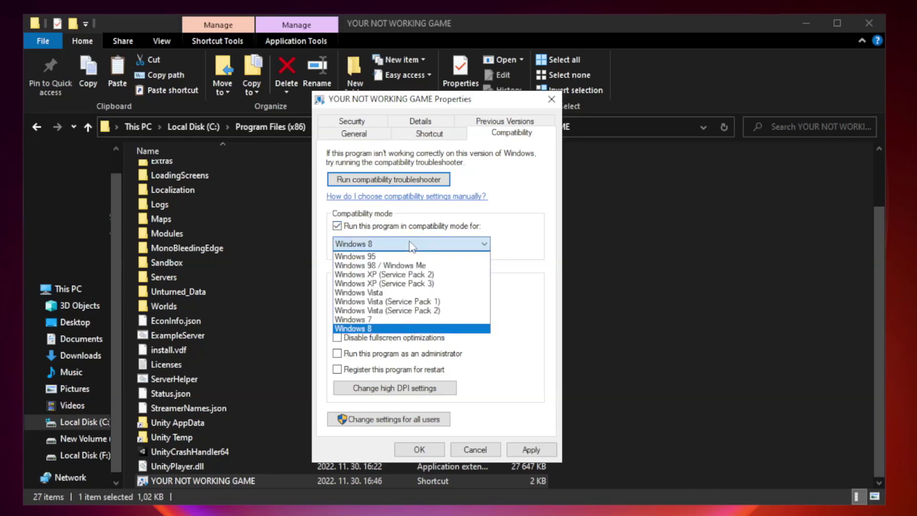
left_click(388, 329)
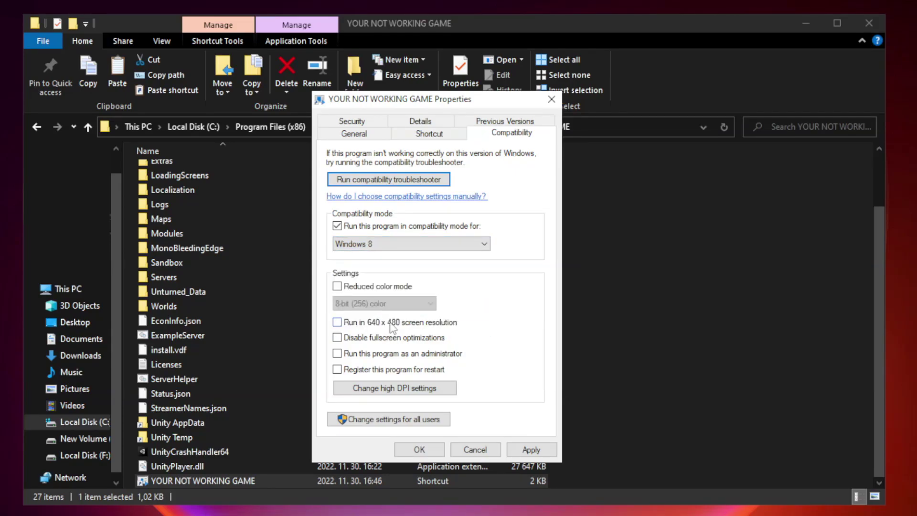
left_click(359, 342)
left_click(361, 356)
left_click(538, 453)
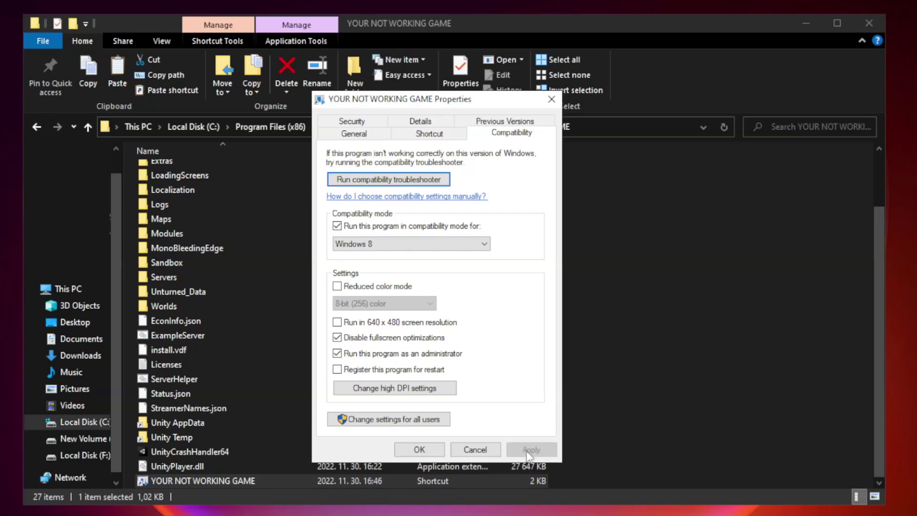
left_click(418, 449)
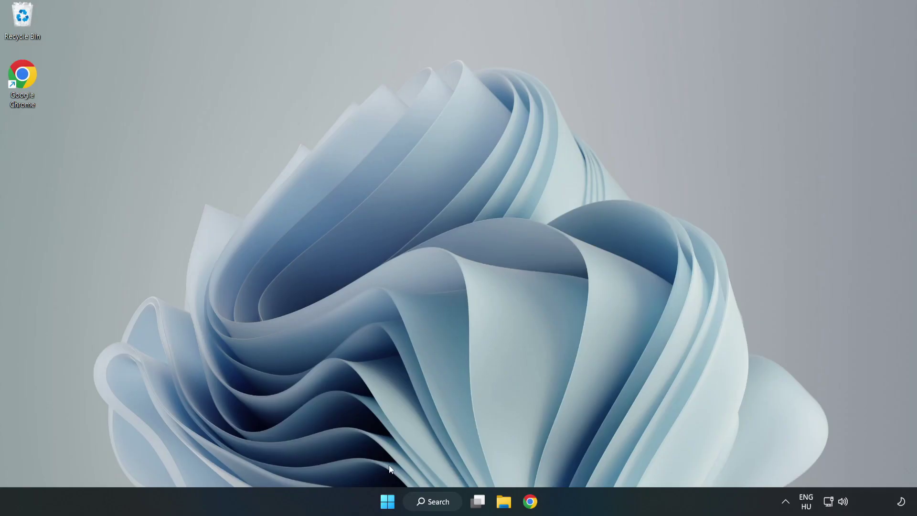
- Launch Task Manager from the Start button's Win+X menu
right_click(388, 504)
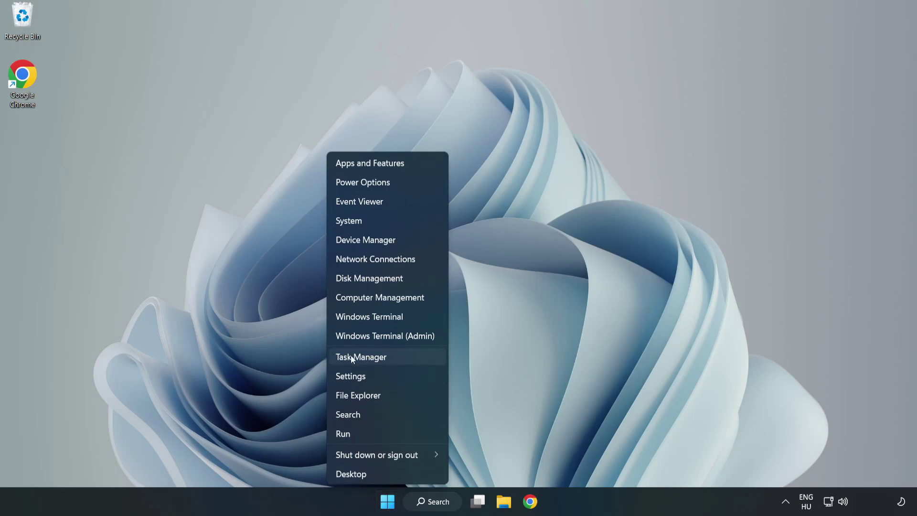
left_click(387, 358)
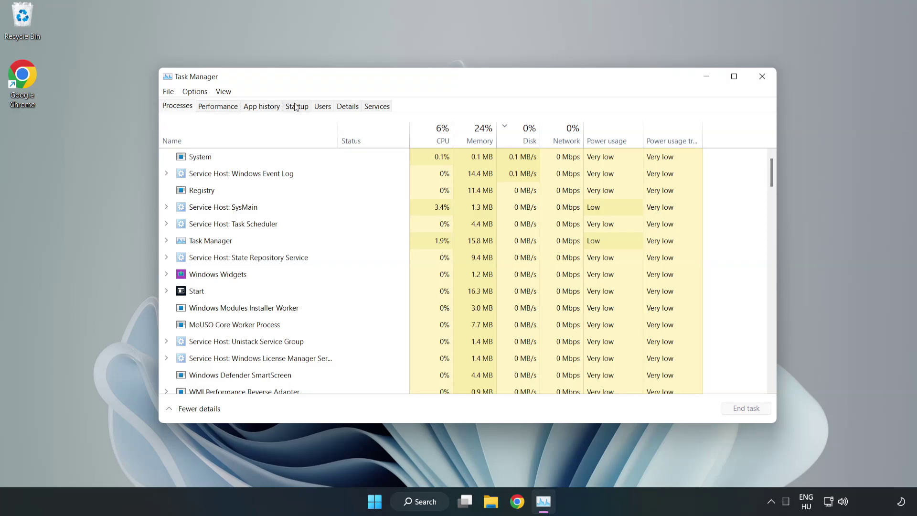
- Disable Cortana, Microsoft Edge, Microsoft Teams and Phone Link at startup, then close Task Manager
left_click(298, 109)
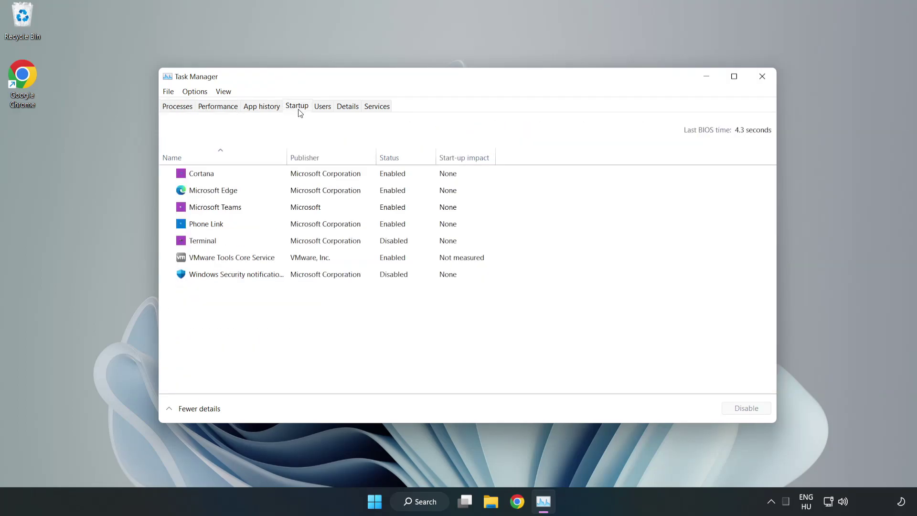
left_click(318, 180)
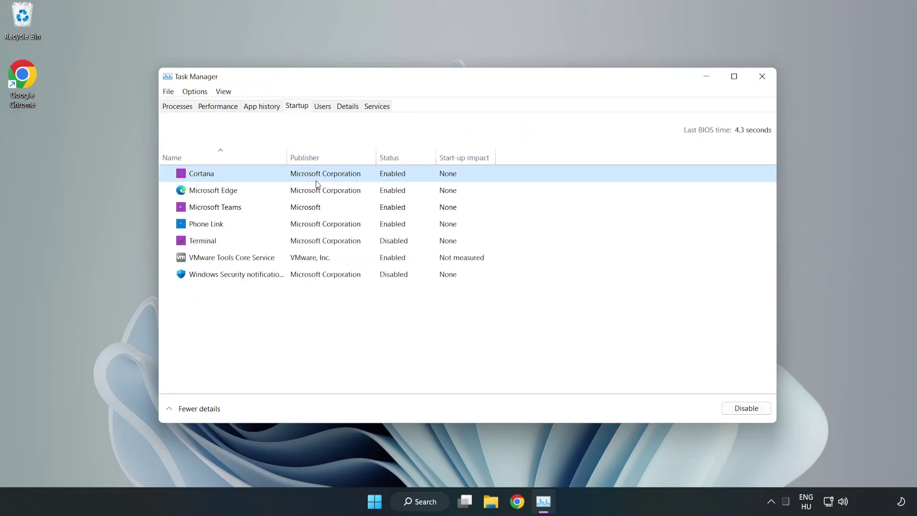
left_click(741, 408)
left_click(399, 190)
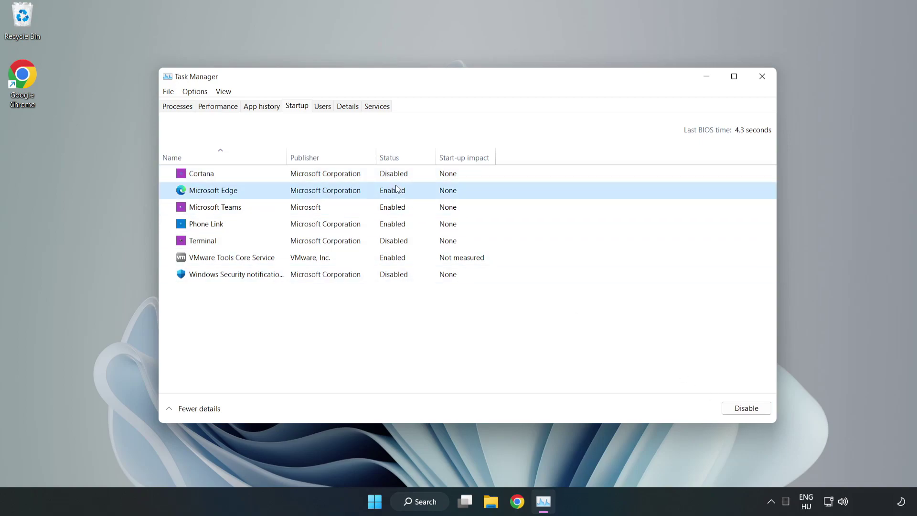
left_click(733, 405)
left_click(330, 208)
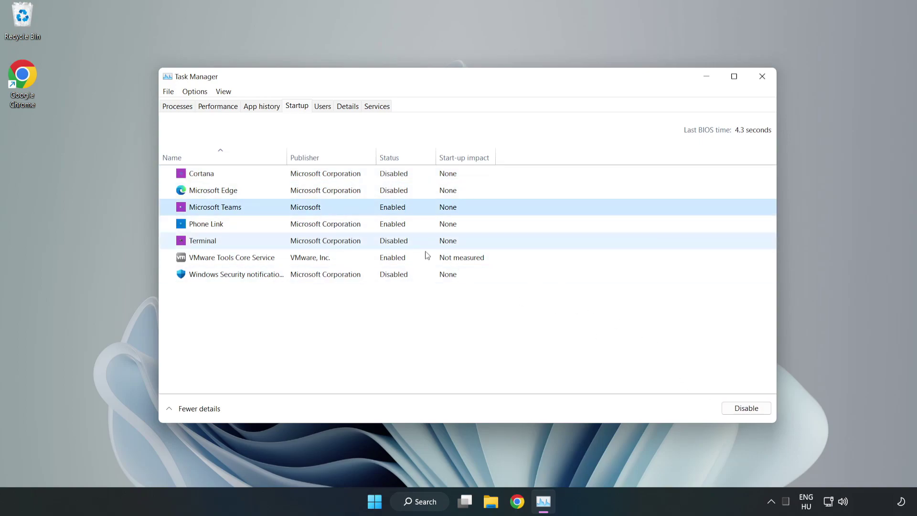
left_click(741, 409)
left_click(304, 225)
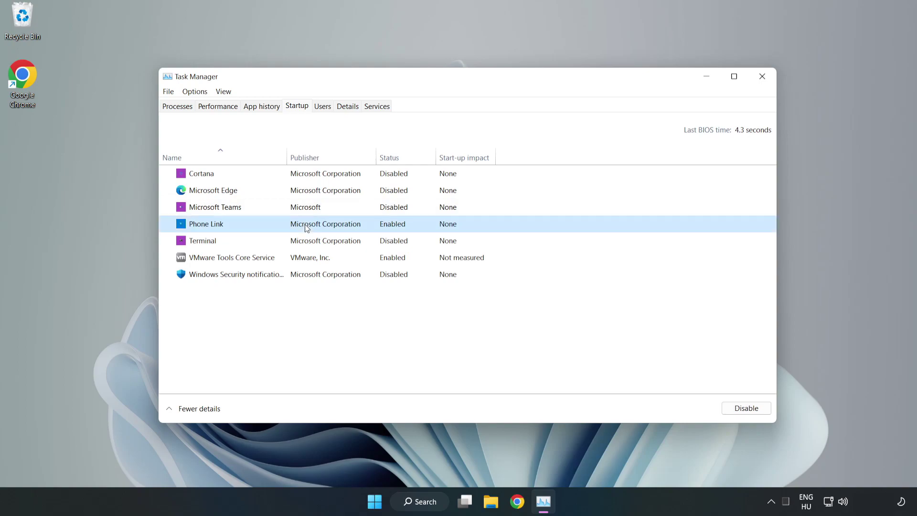
left_click(728, 410)
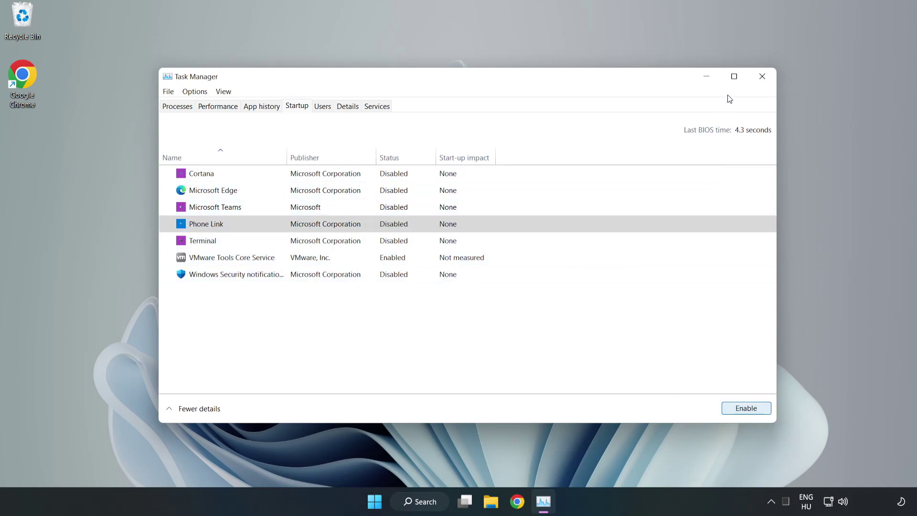
left_click(763, 78)
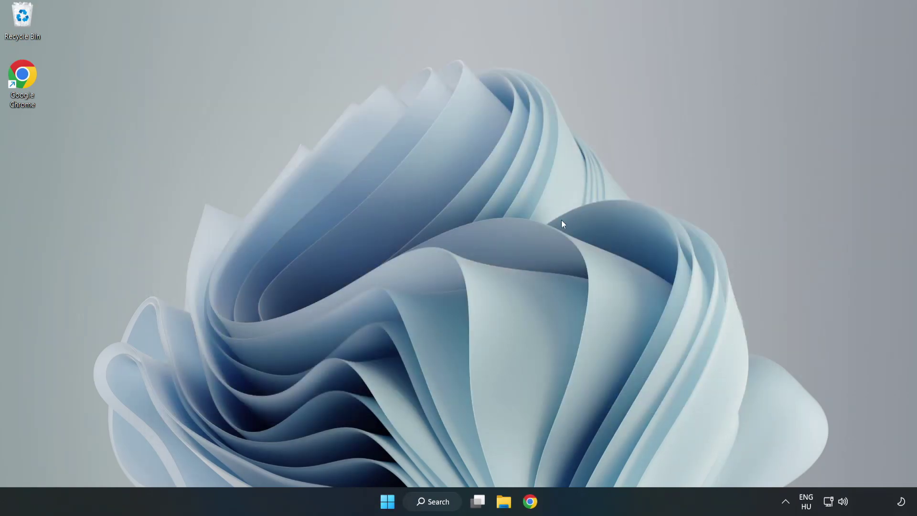
- Download dxwebsetup.exe from the DirectX End-User Runtime page in Chrome and run it
left_click(529, 506)
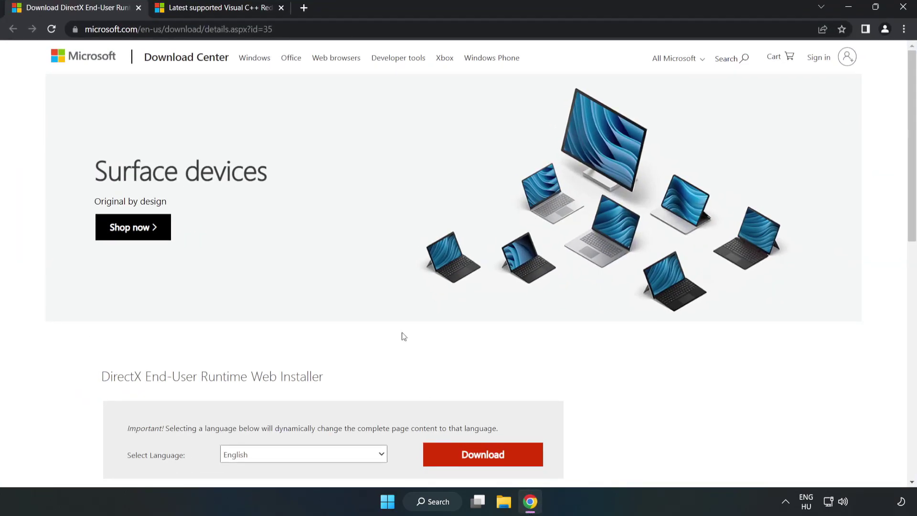
key("ctrl+l")
key("End")
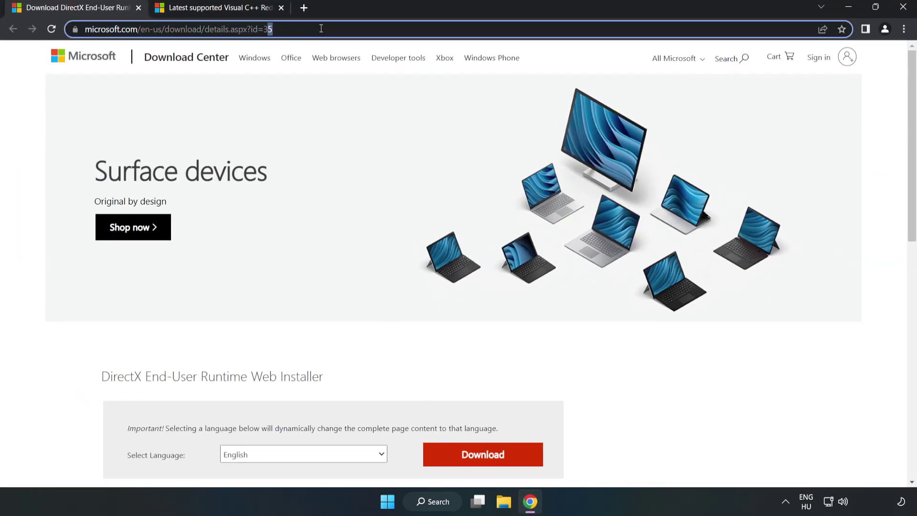
left_click(37, 109)
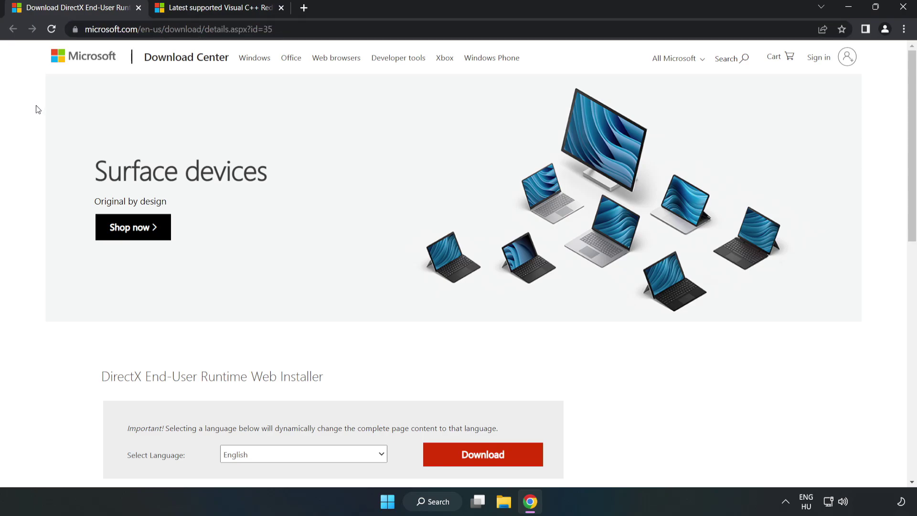
scroll(486, 307, "down", 3)
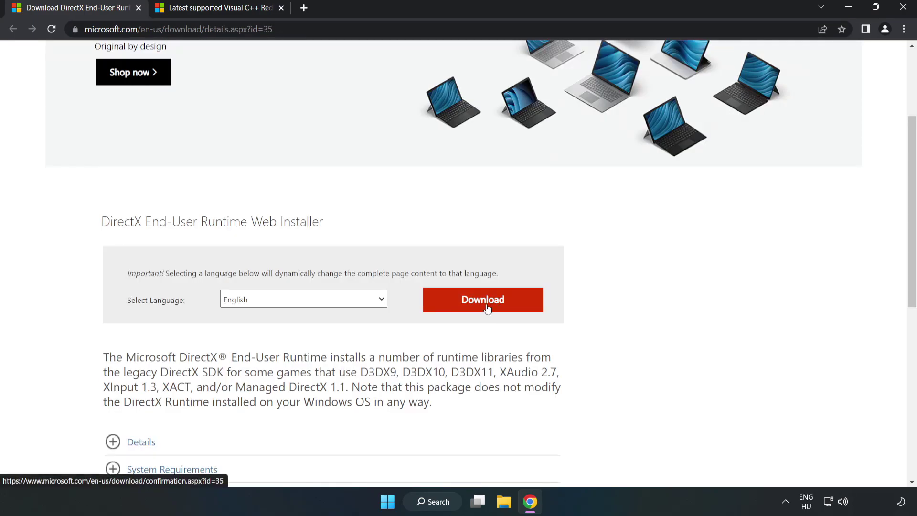
left_click(487, 308)
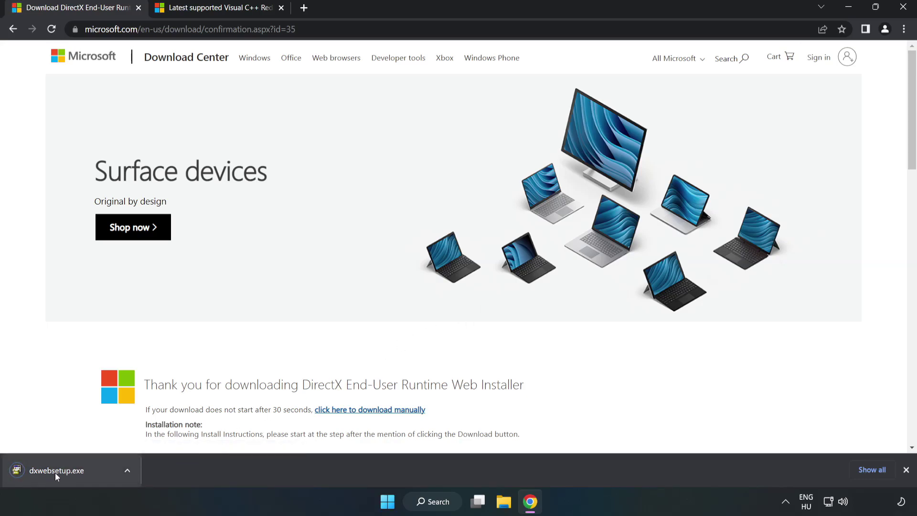
left_click(67, 471)
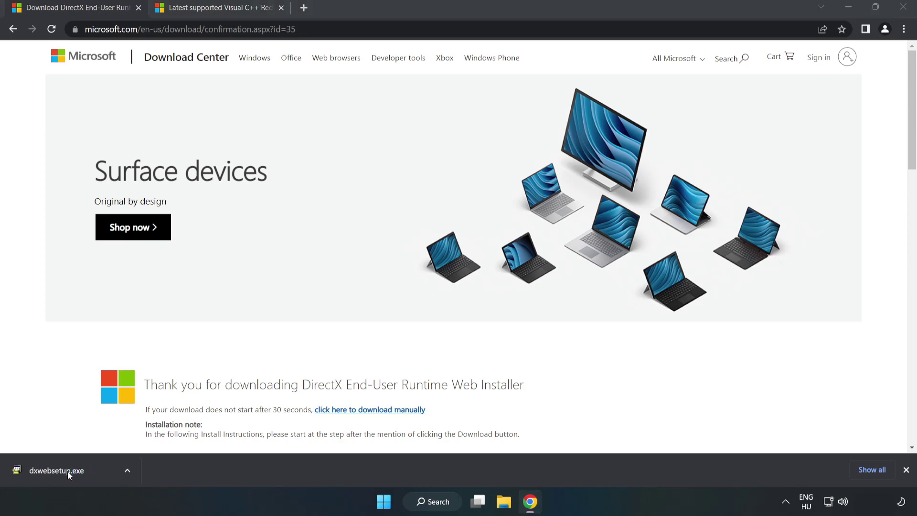
- Accept the DirectX licence, decline the Bing Bar, and finish DirectX Setup
left_click_drag(209, 73, 446, 152)
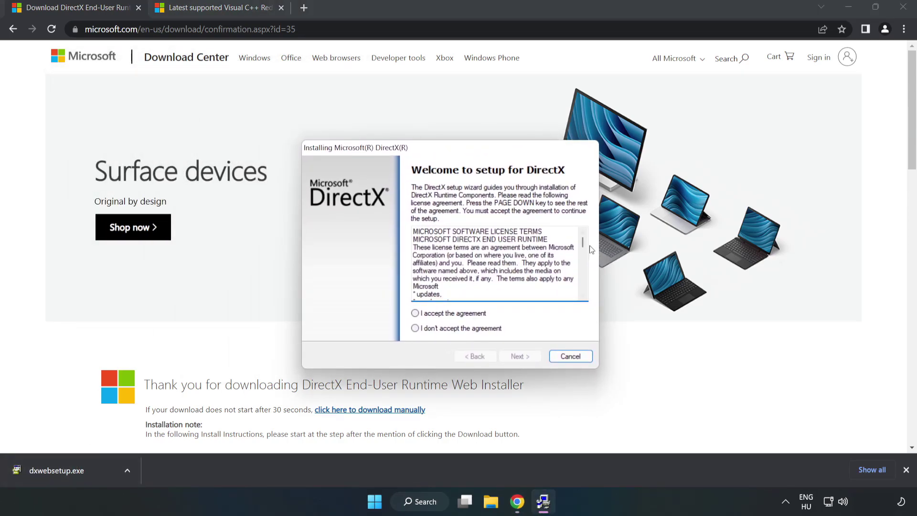
left_click_drag(583, 244, 576, 294)
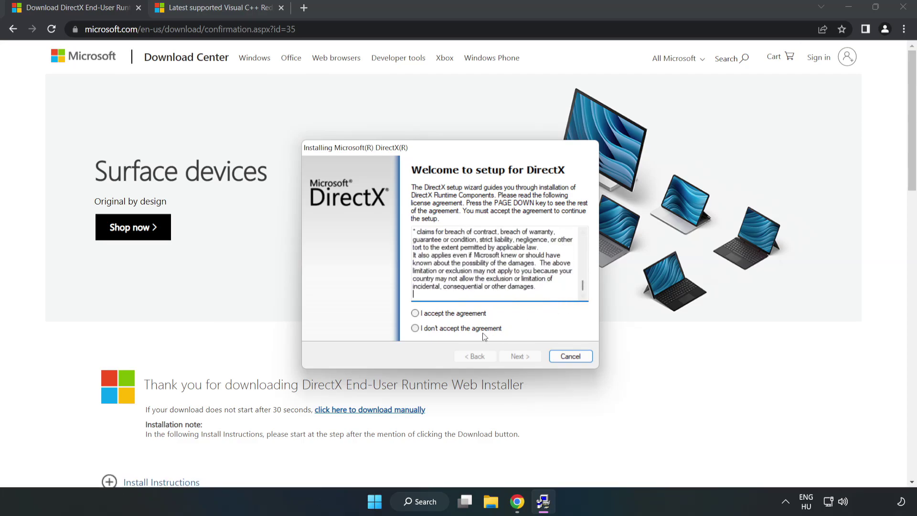
left_click(423, 314)
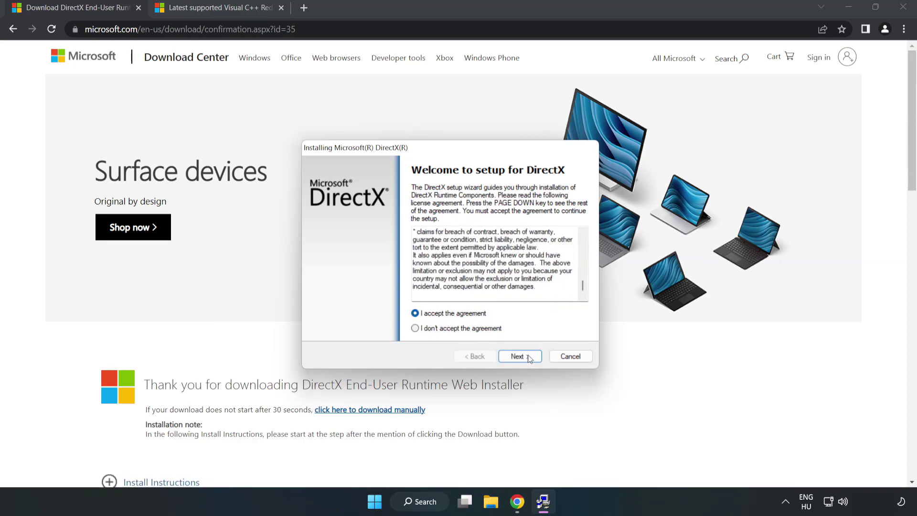
left_click(523, 360)
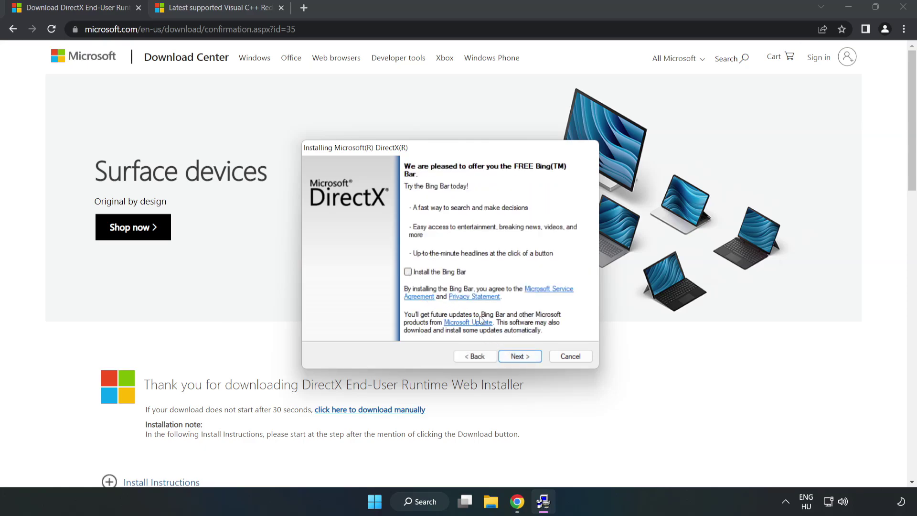
left_click(520, 356)
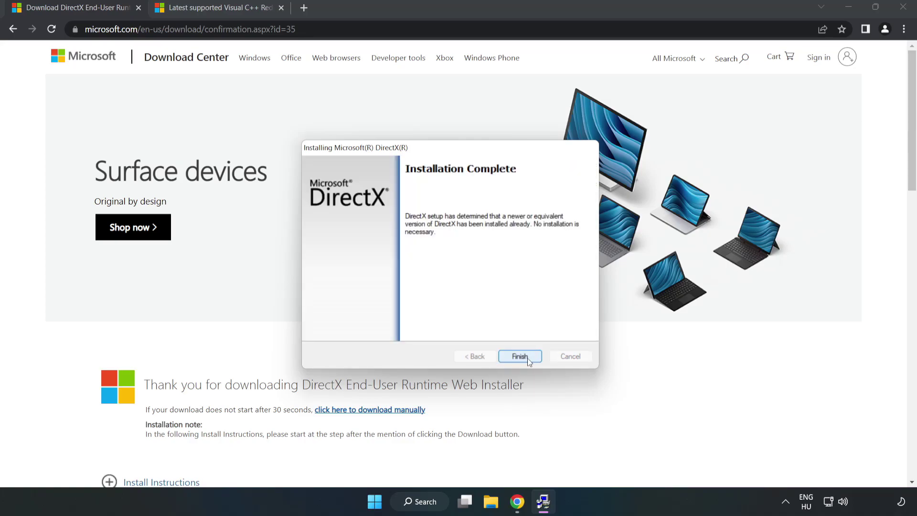
left_click(526, 357)
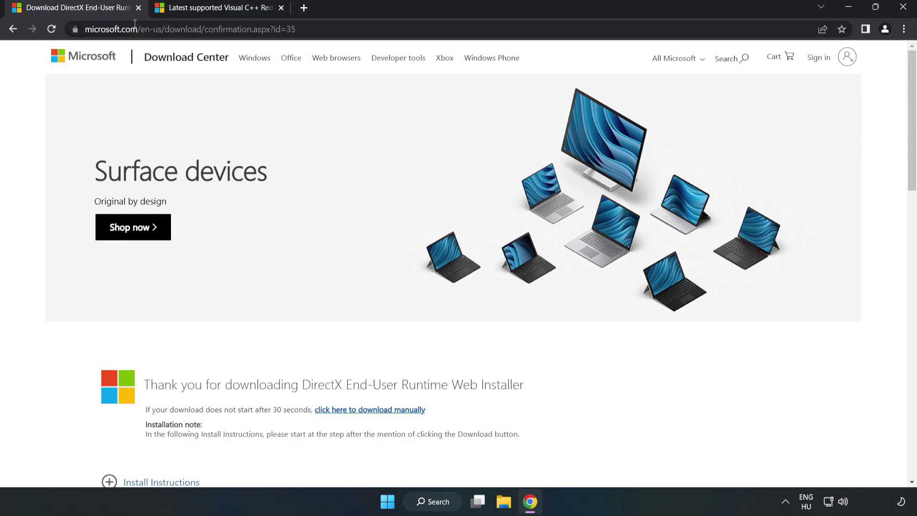
- Close the DirectX tab and return to the Visual C++ Redistributable downloads page
left_click(138, 8)
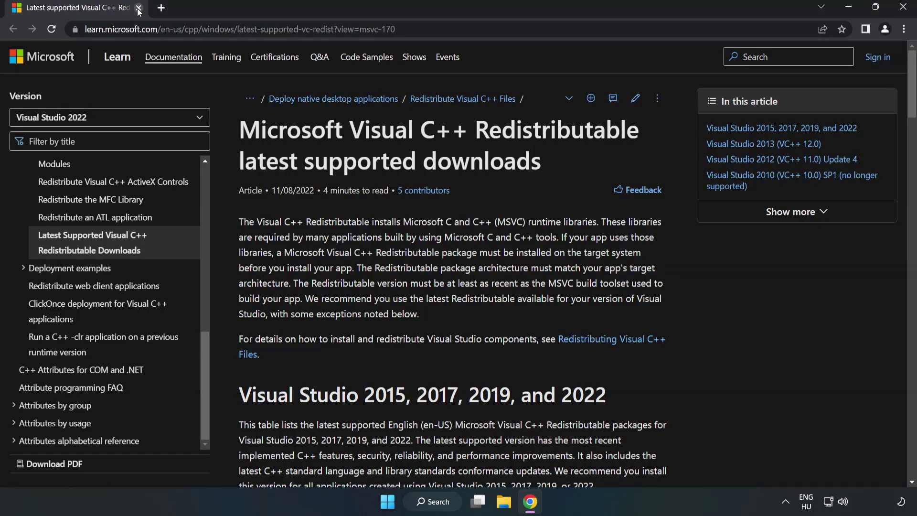
left_click(431, 28)
left_click(430, 29)
left_click(430, 28)
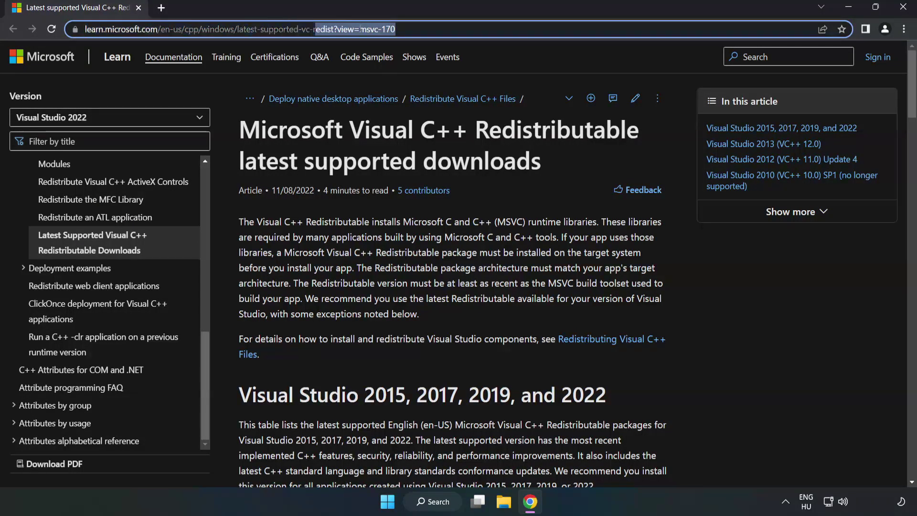
left_click(366, 171)
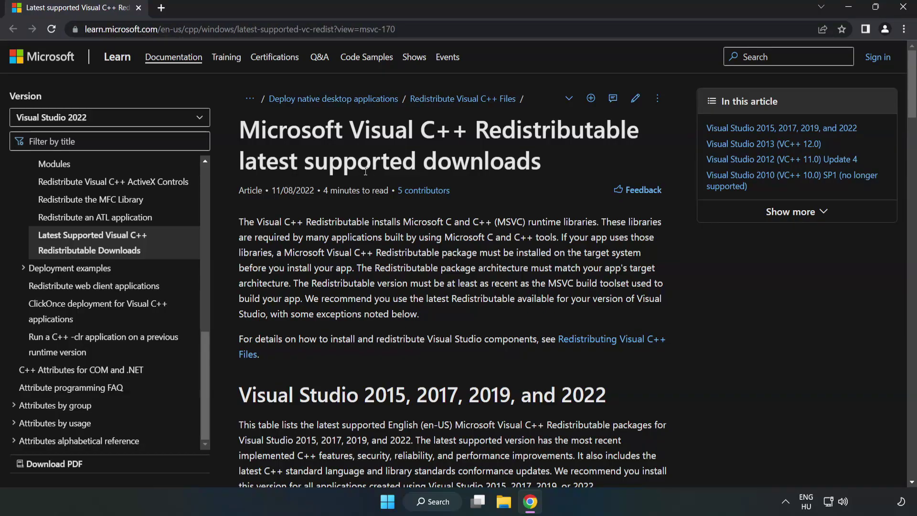
- Download the ARM64, x86 and x64 Visual C++ 2015–2022 redistributable installers
scroll(366, 172, "down", 4)
scroll(367, 177, "down", 4)
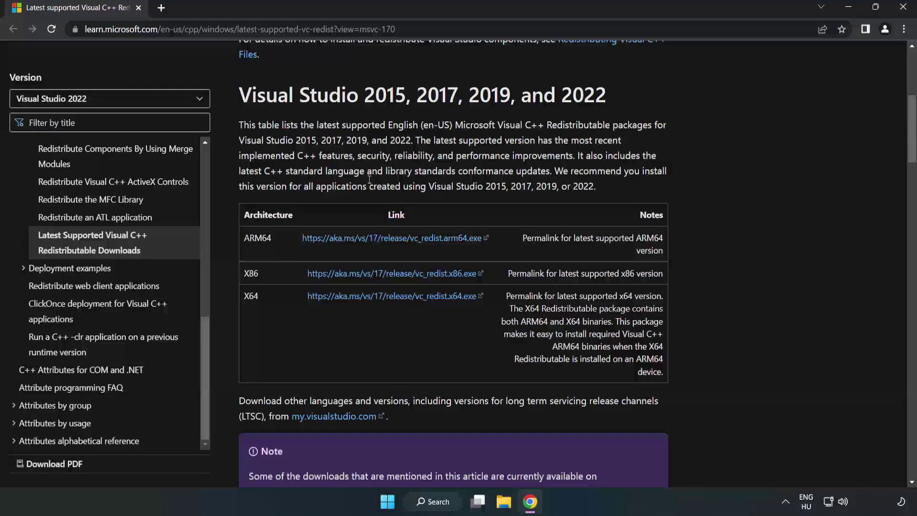
scroll(361, 187, "up", 1)
left_click_drag(236, 97, 603, 105)
left_click(581, 117)
left_click(369, 239)
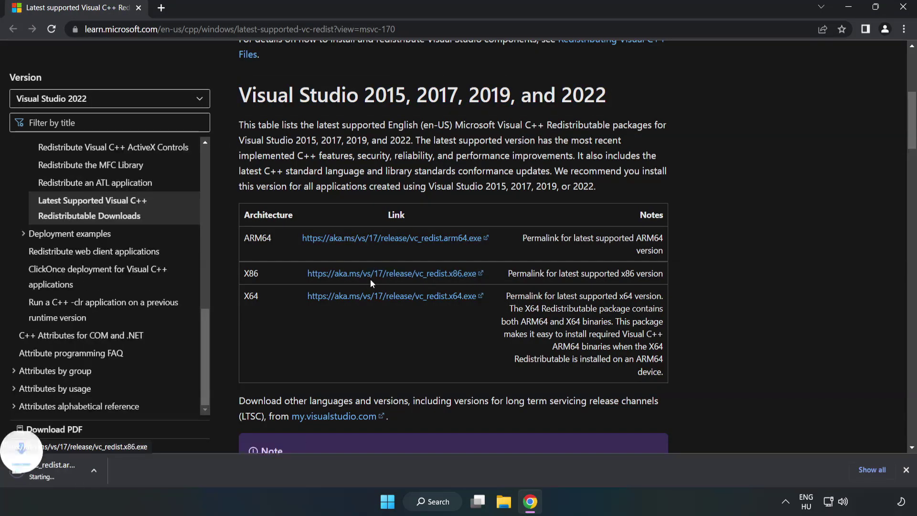
left_click(374, 281)
left_click(384, 297)
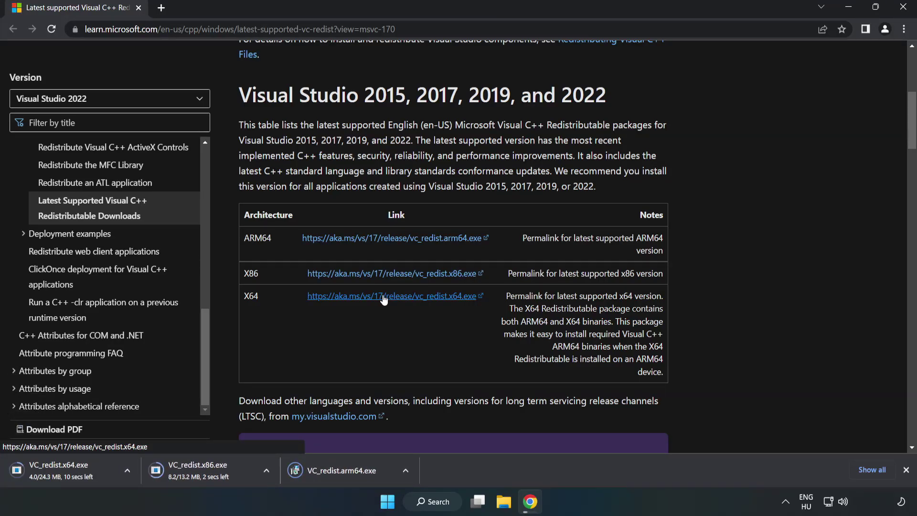
- Try installing VC_redist.arm64.exe, dismiss the unsupported-processor failure, and launch VC_redist.x86.exe
left_click(349, 471)
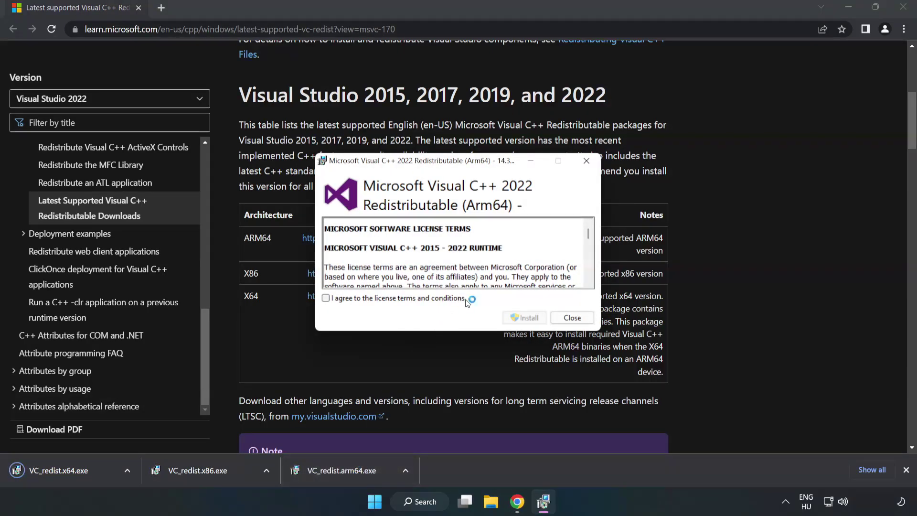
left_click_drag(589, 232, 588, 274)
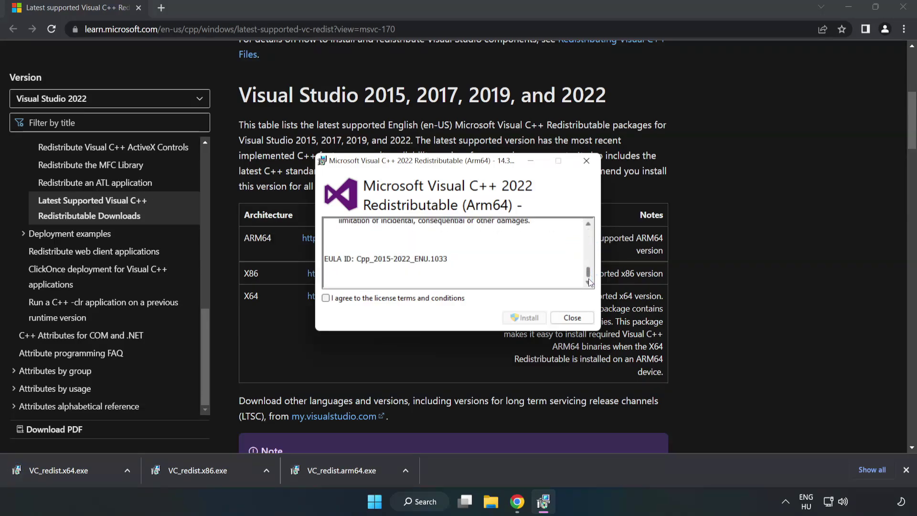
left_click(326, 298)
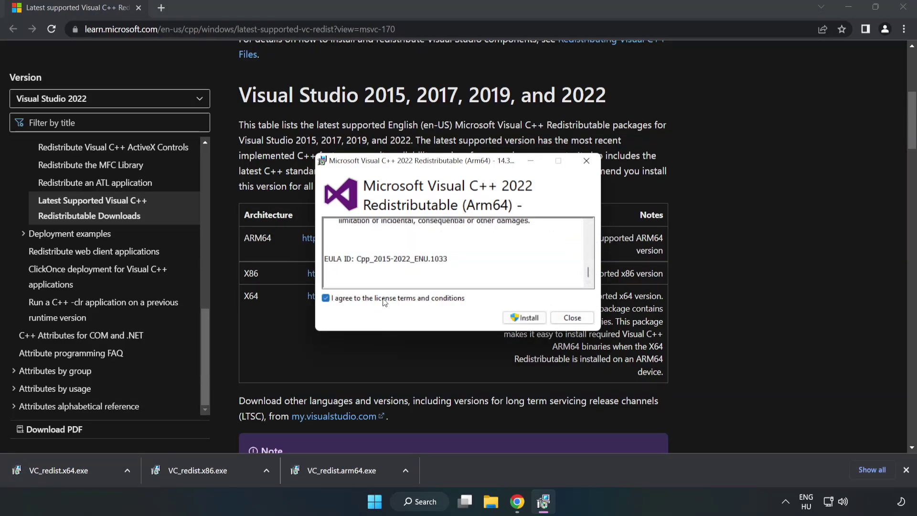
left_click(525, 318)
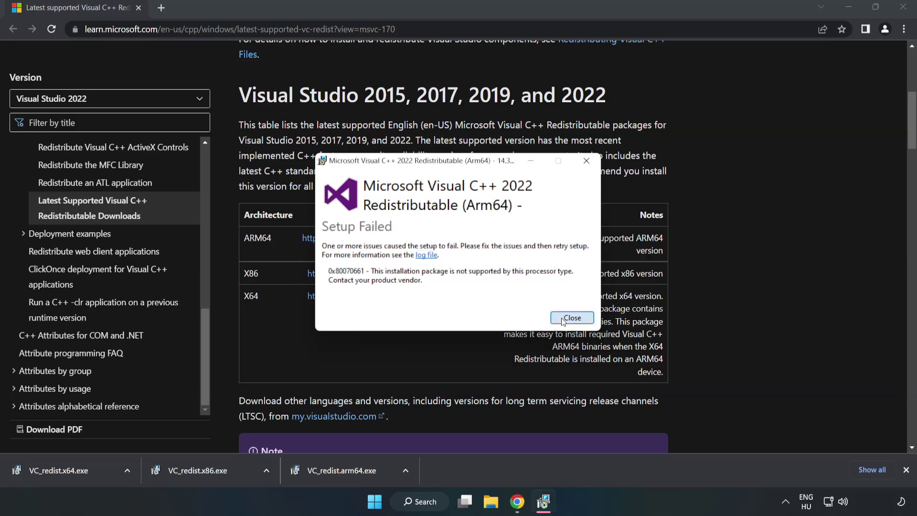
left_click(572, 318)
left_click(203, 470)
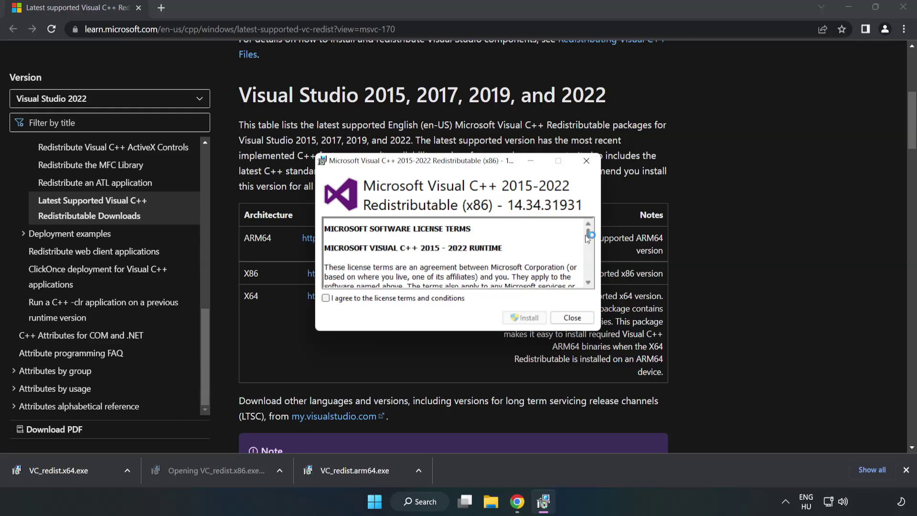
- Install the x86 Visual C++ 2015-2022 Redistributable 14.34.31931, then launch VC_redist.x64.exe
left_click_drag(588, 234, 587, 283)
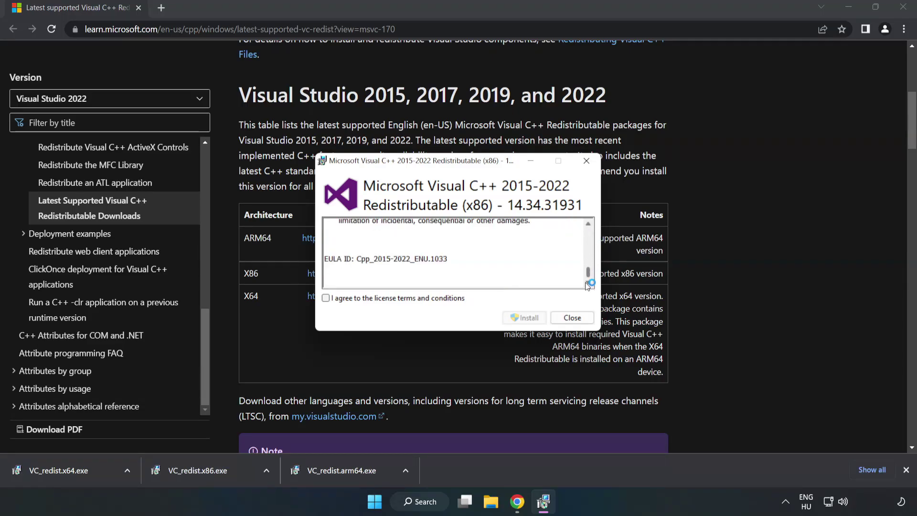
left_click(325, 297)
left_click(519, 319)
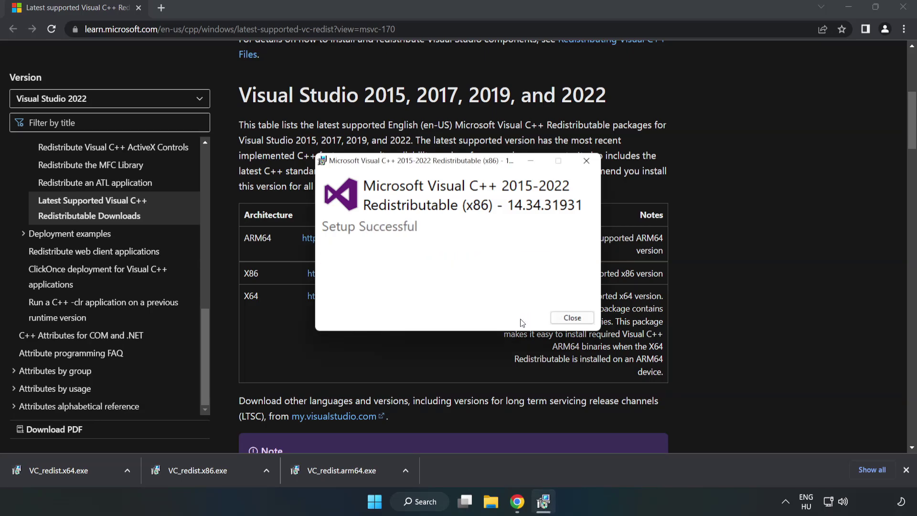
left_click(573, 319)
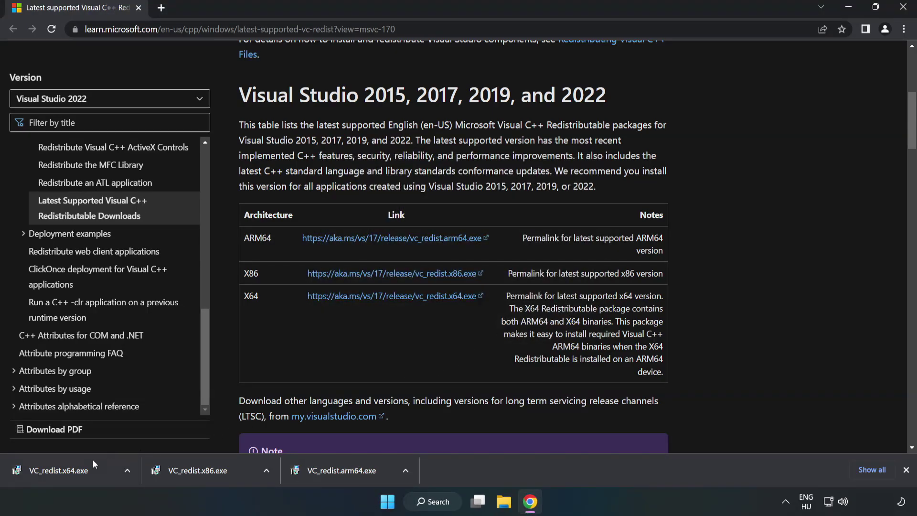
left_click(50, 467)
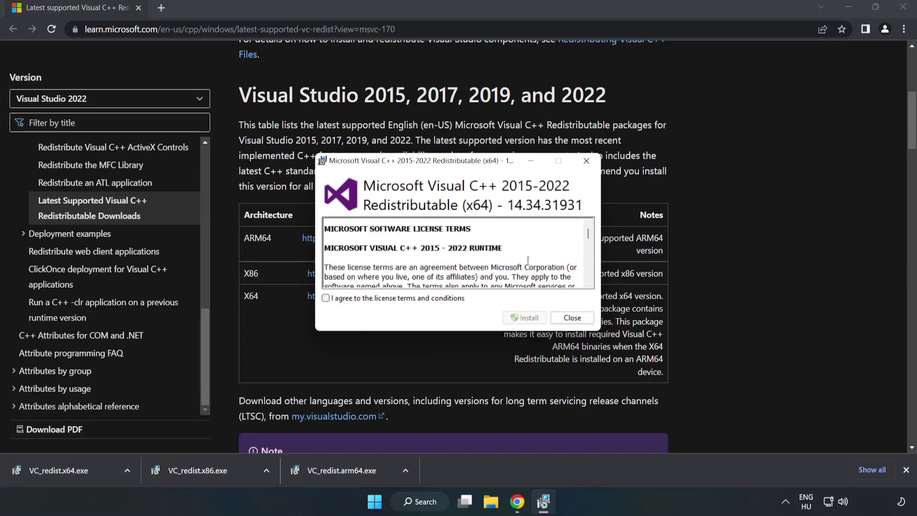
- Install the x64 Visual C++ 2015-2022 Redistributable 14.34.31931, then close Chrome
left_click_drag(589, 236, 589, 279)
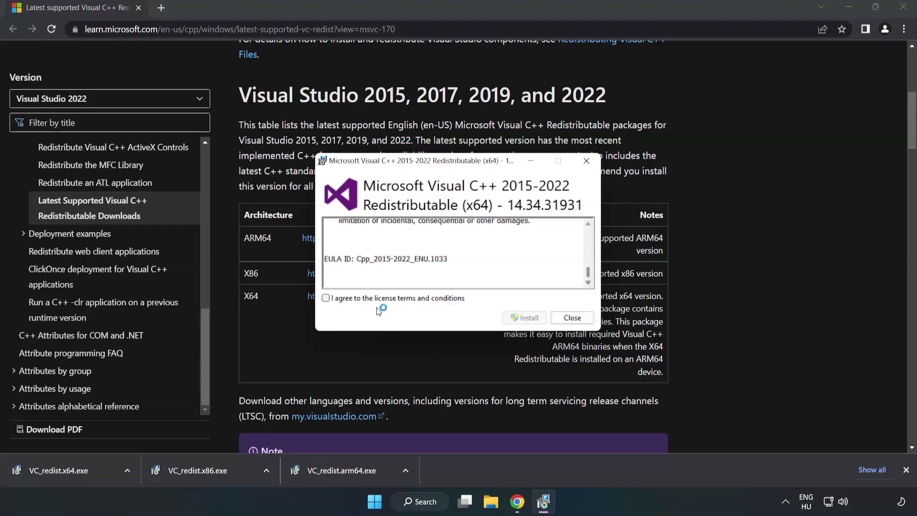
left_click(326, 297)
left_click(522, 317)
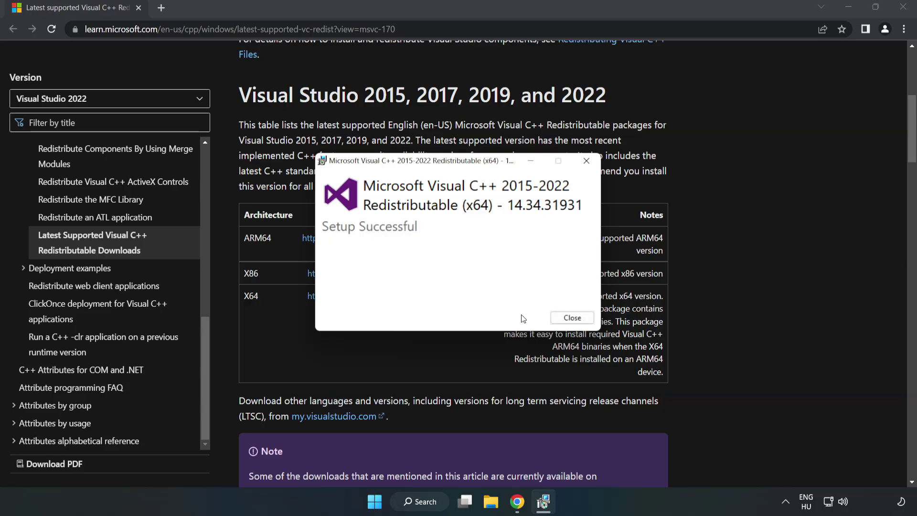
left_click(572, 318)
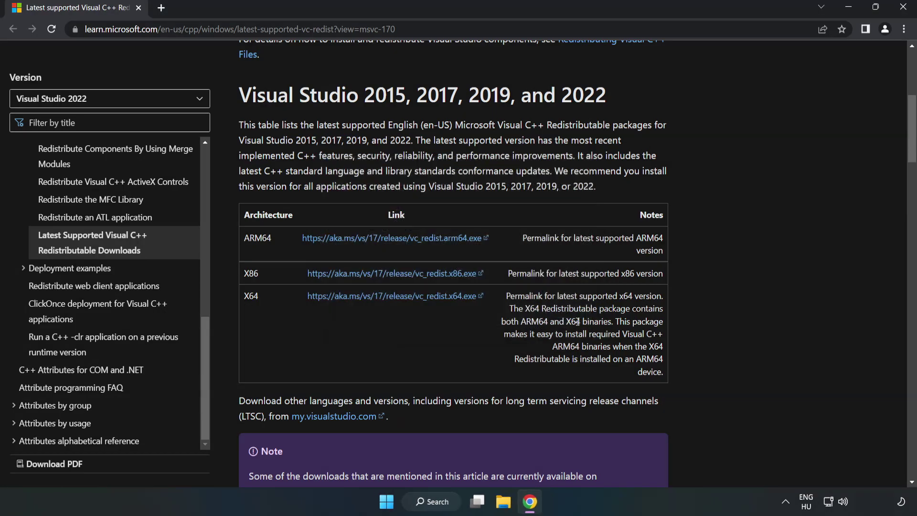
left_click(904, 10)
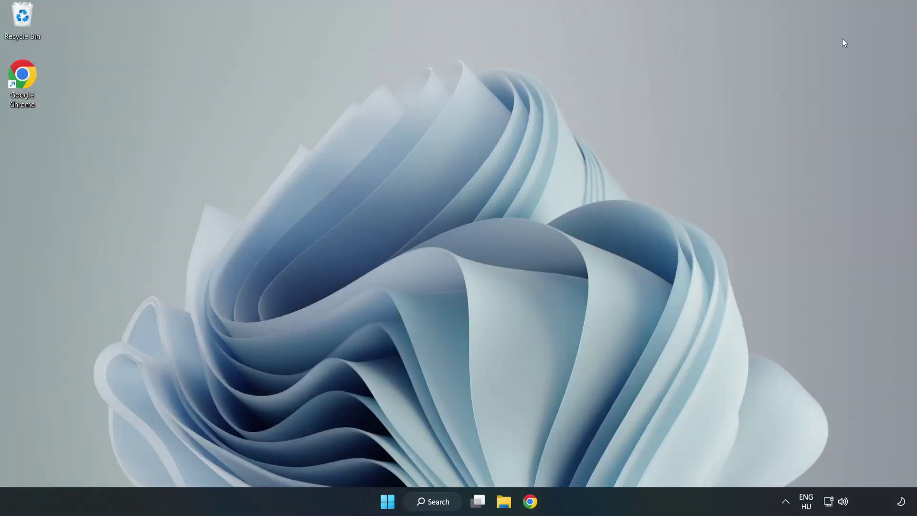
- Search for 'cmd' and run Command Prompt as administrator
left_click(443, 502)
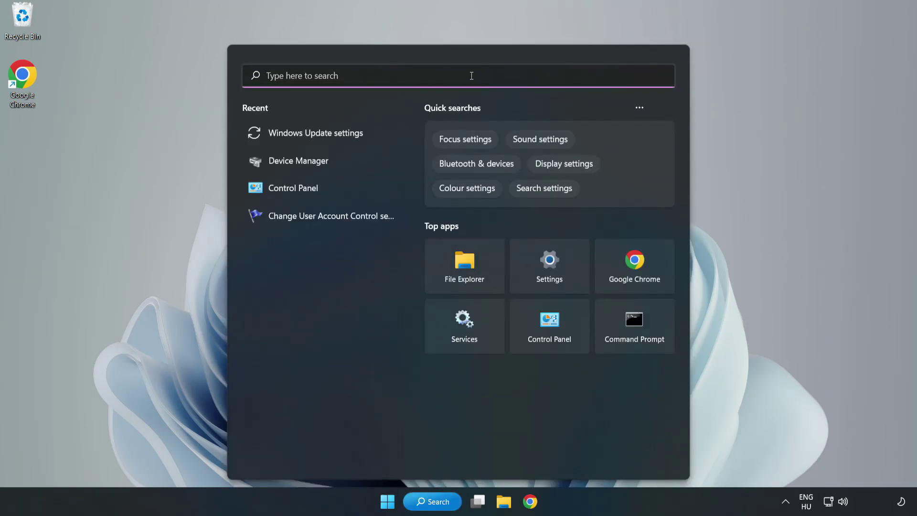
type("cmd")
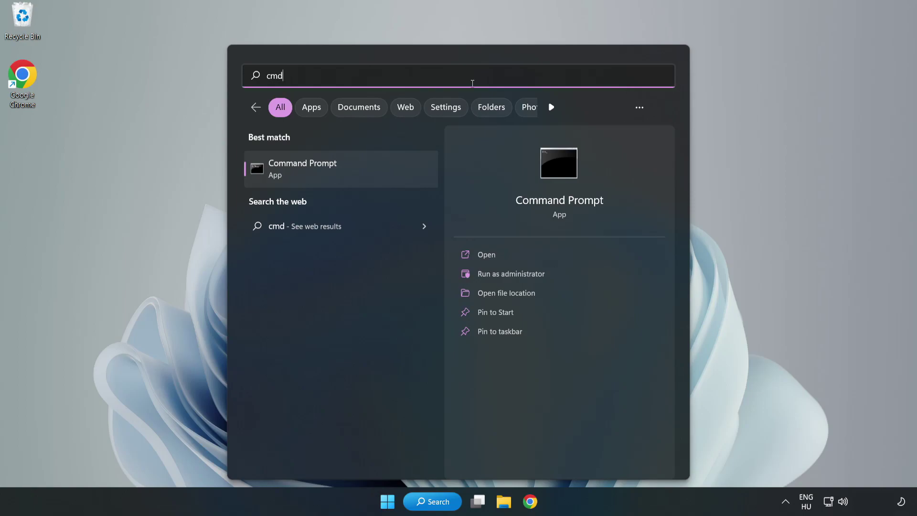
right_click(359, 172)
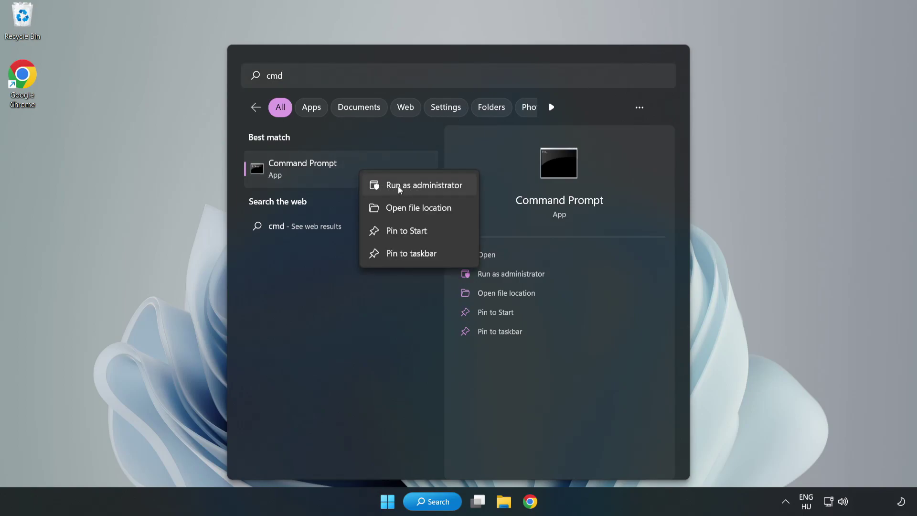
left_click(397, 186)
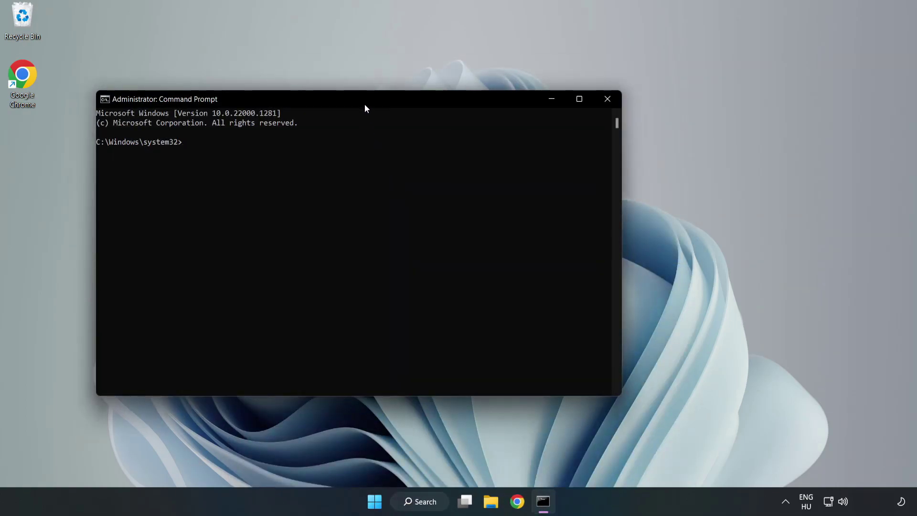
- Run sfc /scannow, confirm no integrity violations were found, and close Command Prompt
left_click_drag(365, 106, 467, 106)
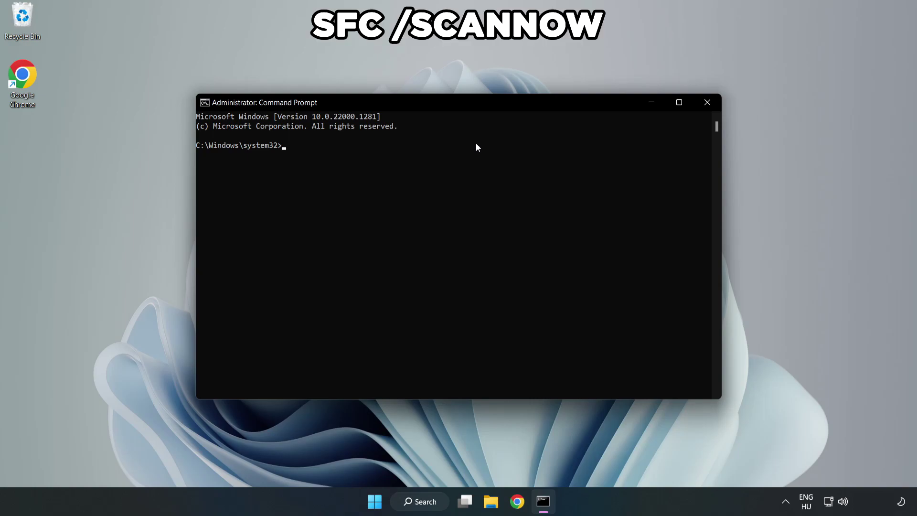
type("sfc /scannow")
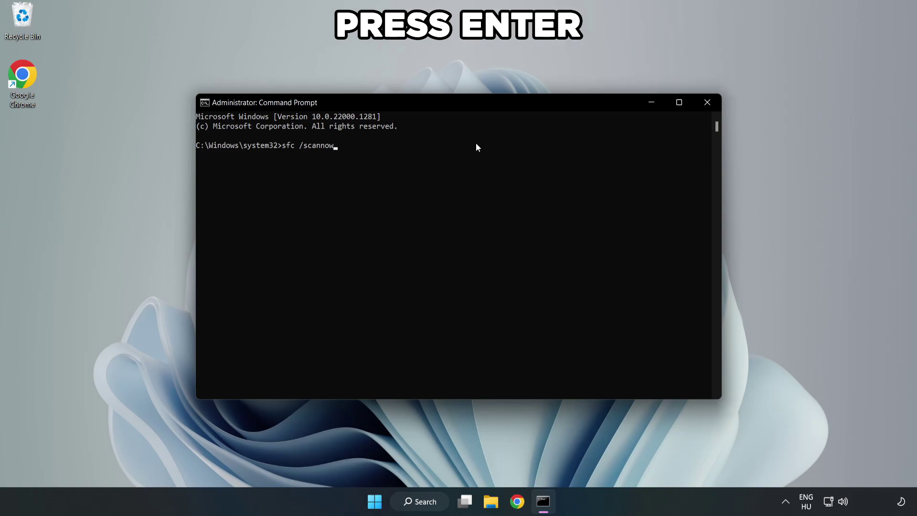
key("Return")
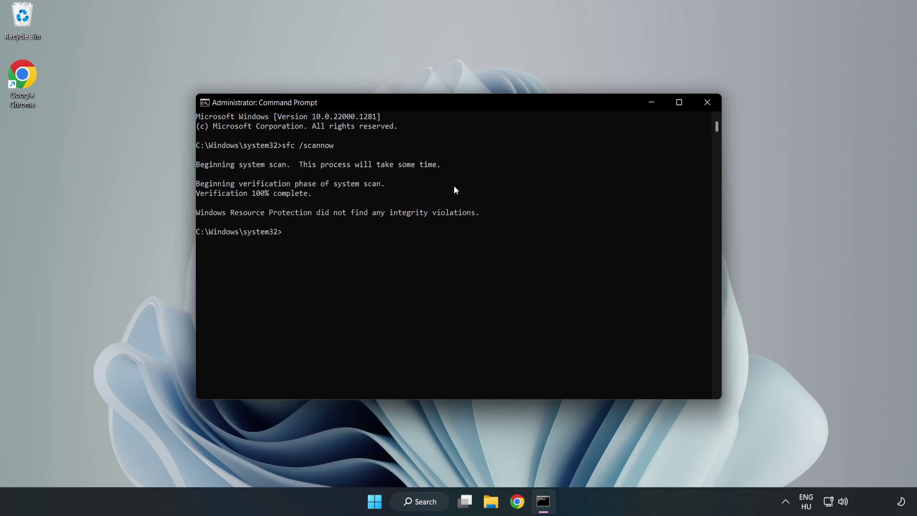
left_click(707, 106)
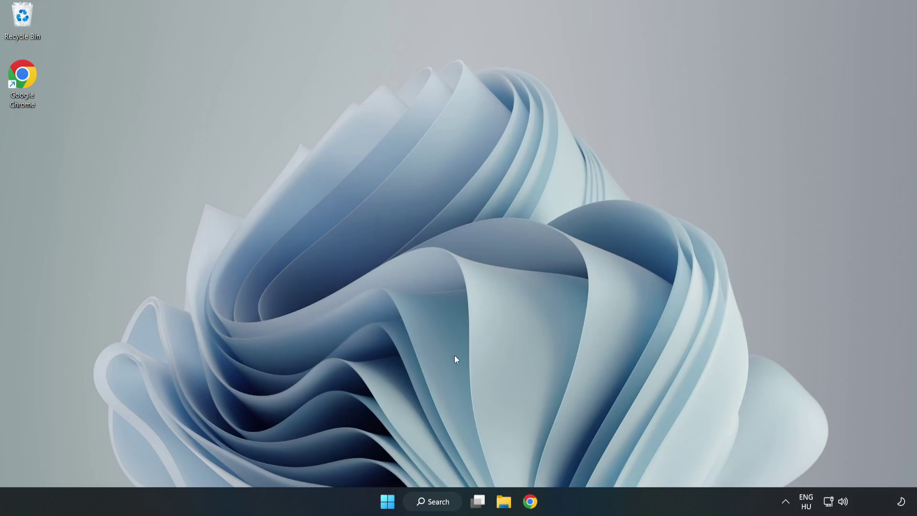
- Search for 'security' and launch the Windows Security app from Best match
left_click(432, 506)
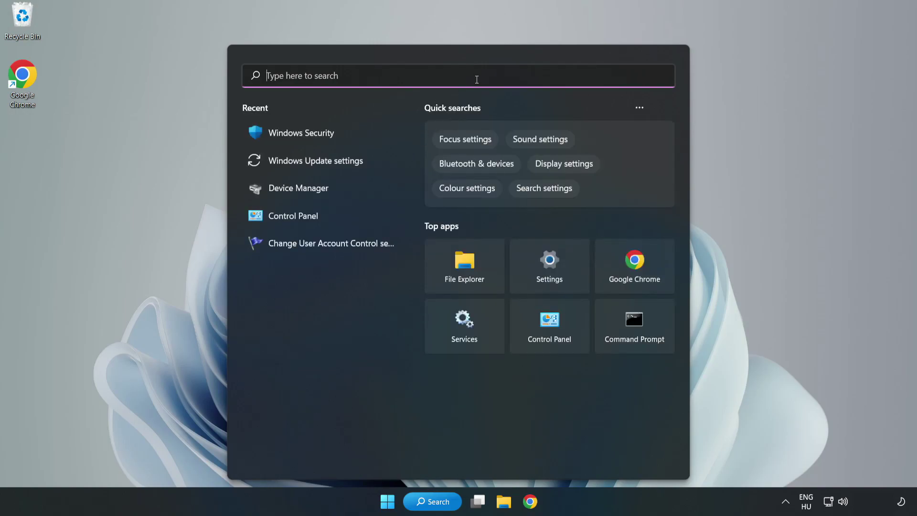
type("sec")
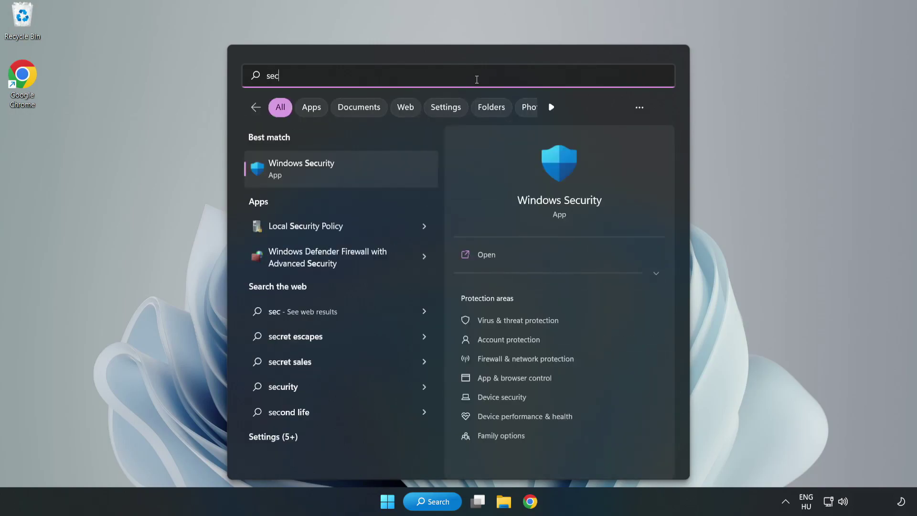
type("urity")
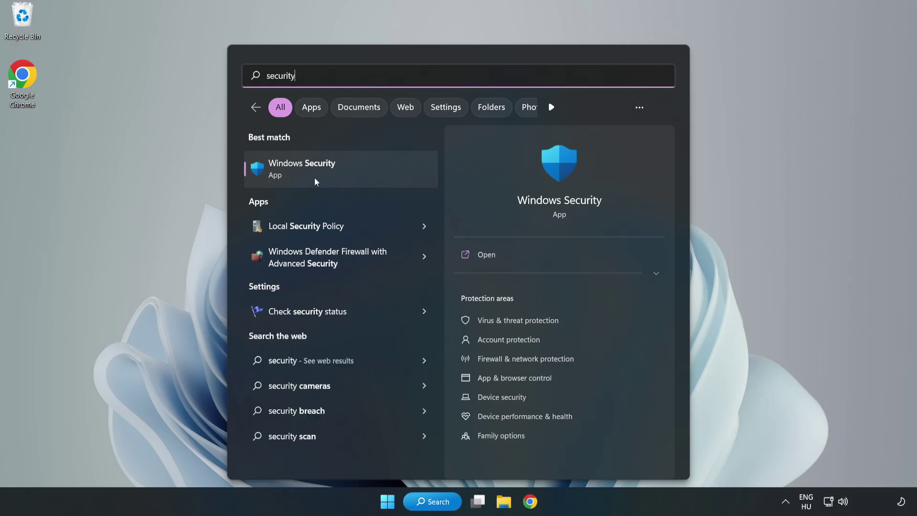
left_click(332, 178)
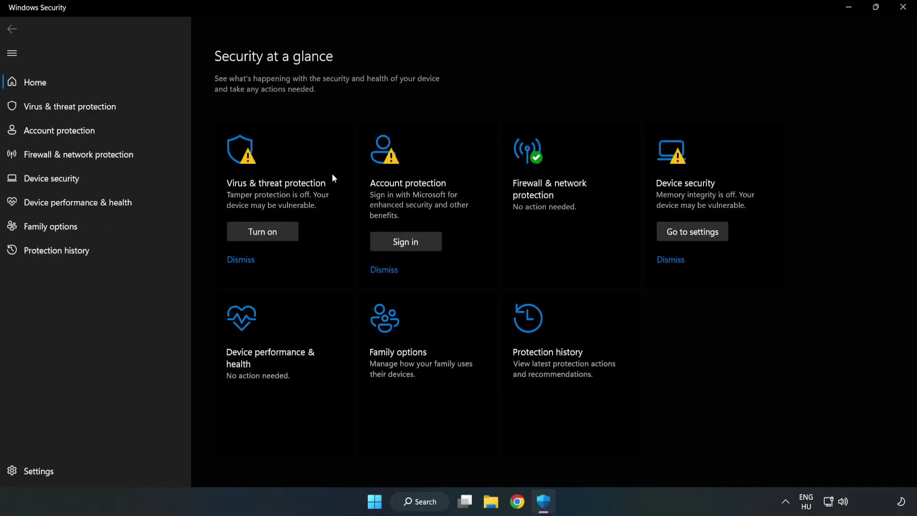
- Open the Defender Add or remove exclusions page from Virus & threat protection settings
left_click(60, 110)
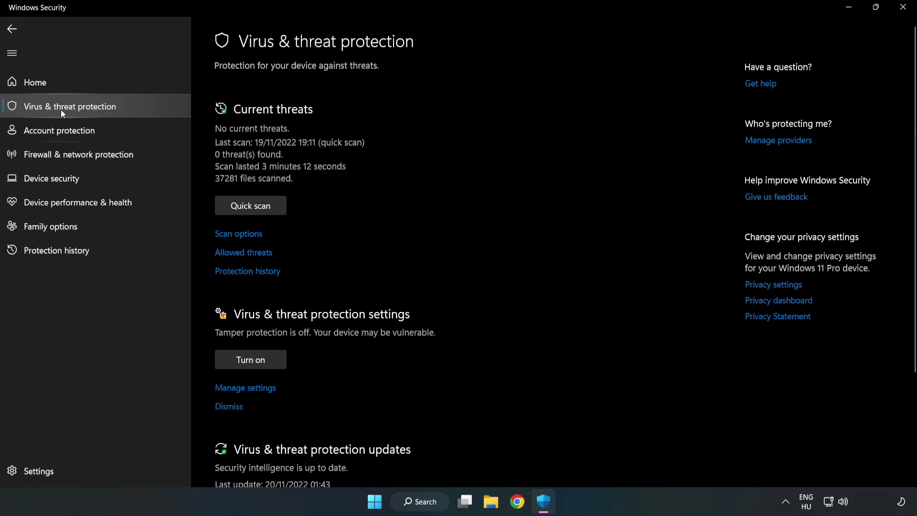
scroll(477, 184, "down", 2)
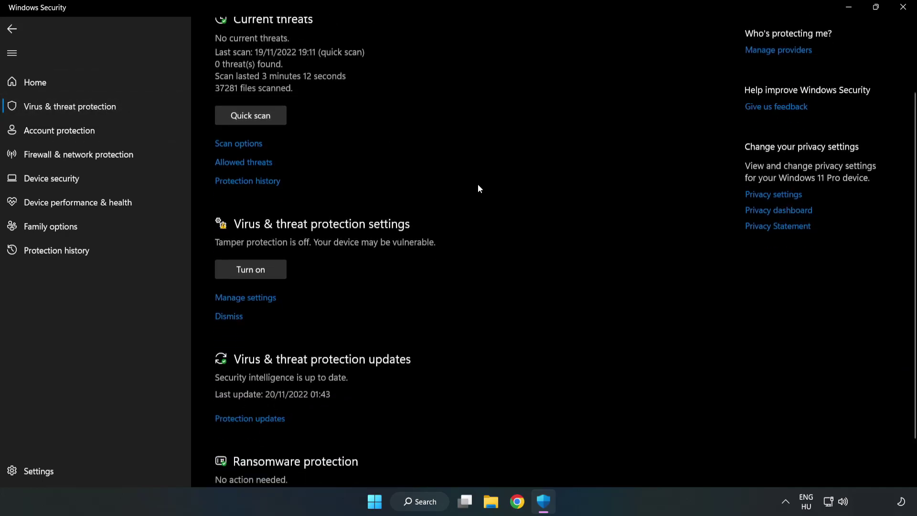
scroll(479, 189, "down", 1)
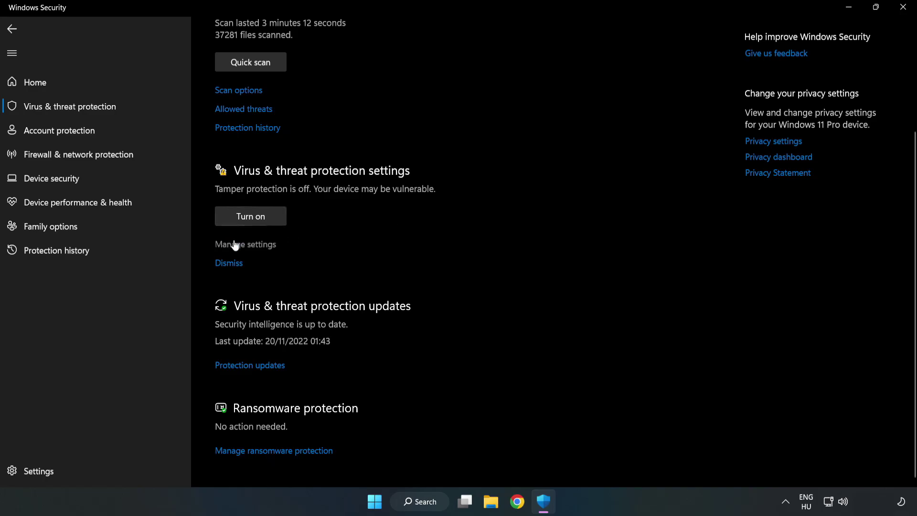
left_click(251, 245)
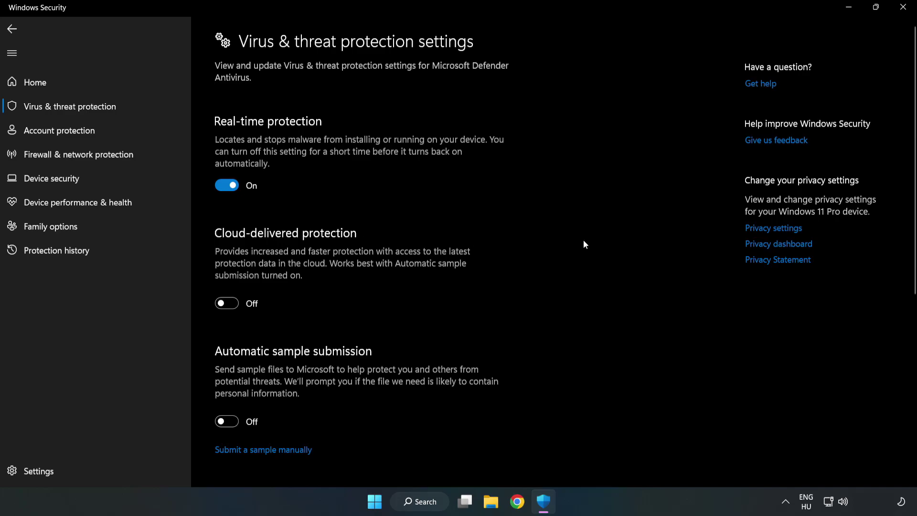
scroll(583, 244, "down", 7)
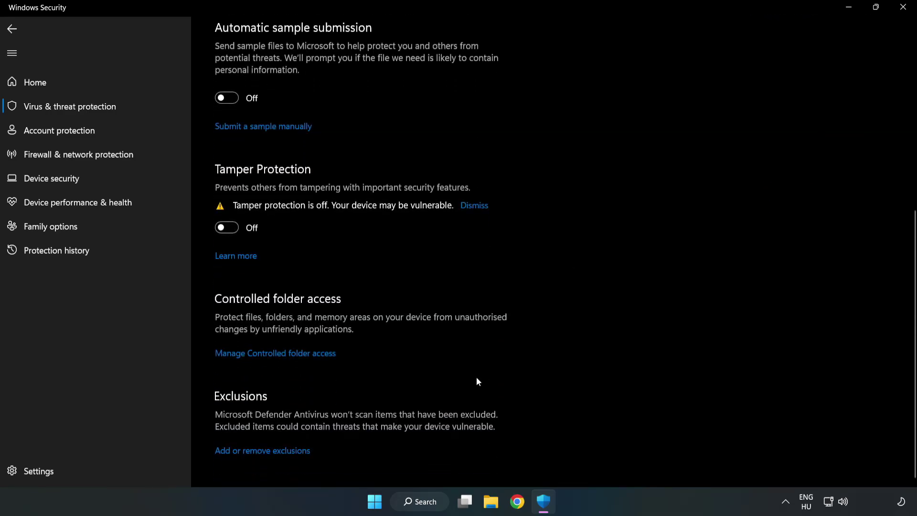
left_click(270, 451)
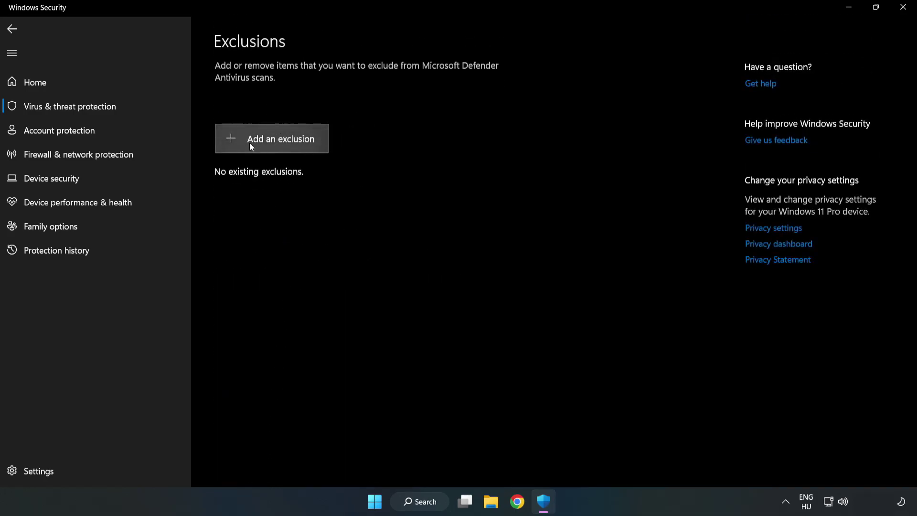
- Add the NOT WORKING APP shortcut in C:\Program Files (x86) as a file exclusion, then close Windows Security
left_click(282, 146)
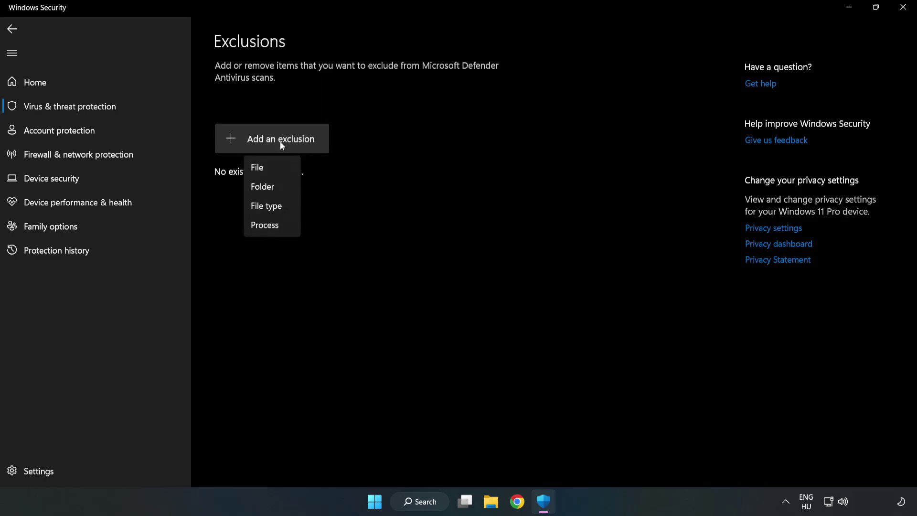
left_click(261, 168)
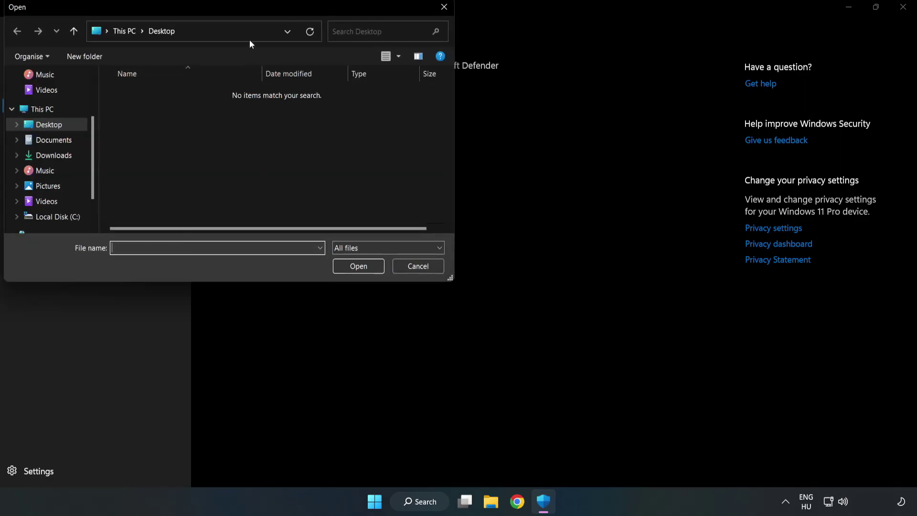
left_click_drag(248, 9, 422, 102)
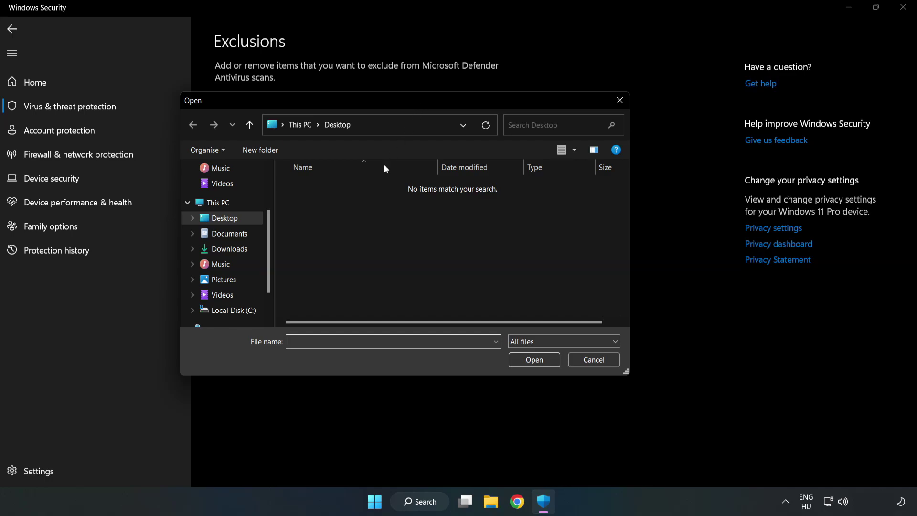
left_click(235, 310)
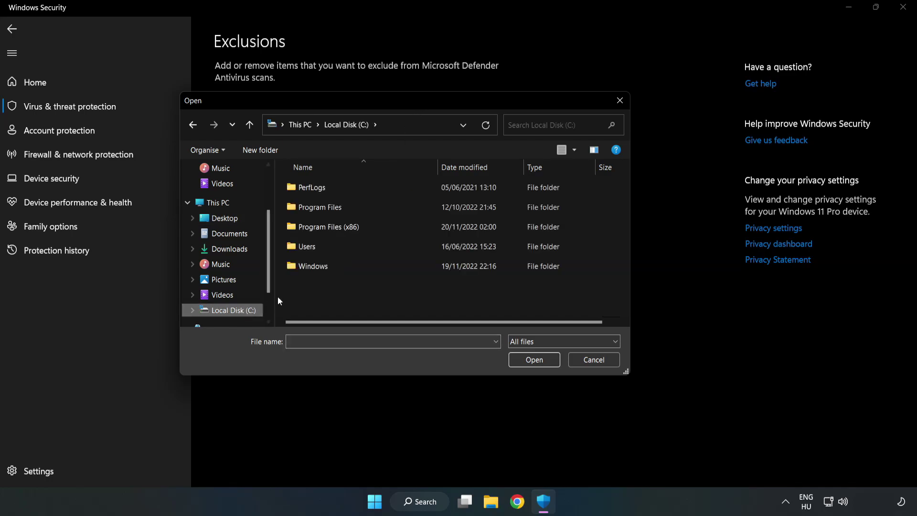
double_click(360, 228)
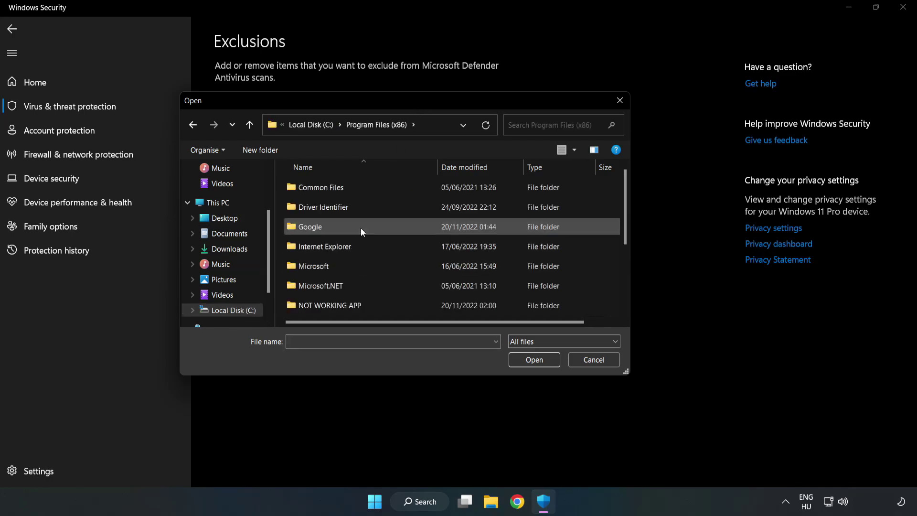
double_click(361, 304)
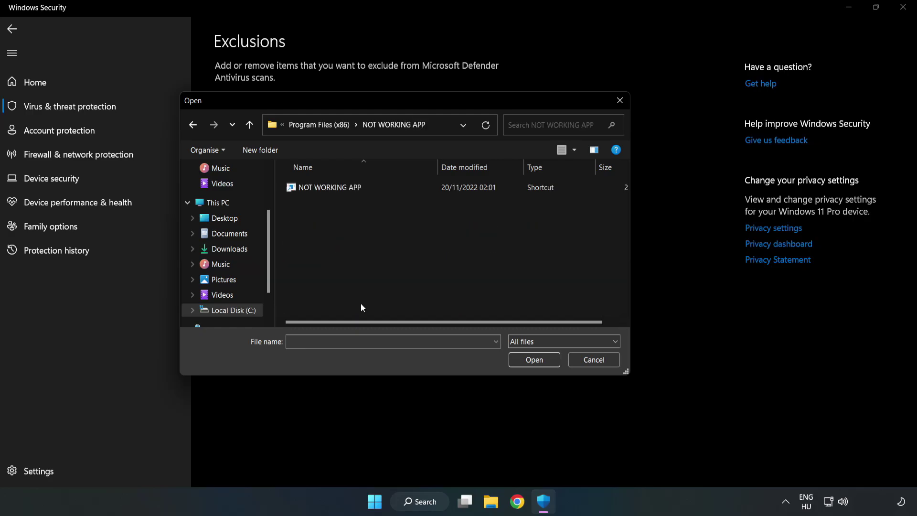
left_click(323, 186)
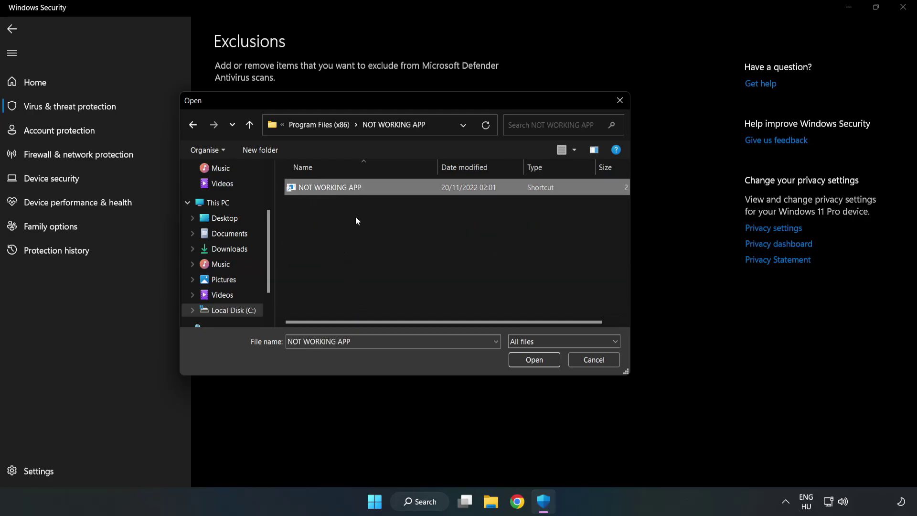
left_click(528, 363)
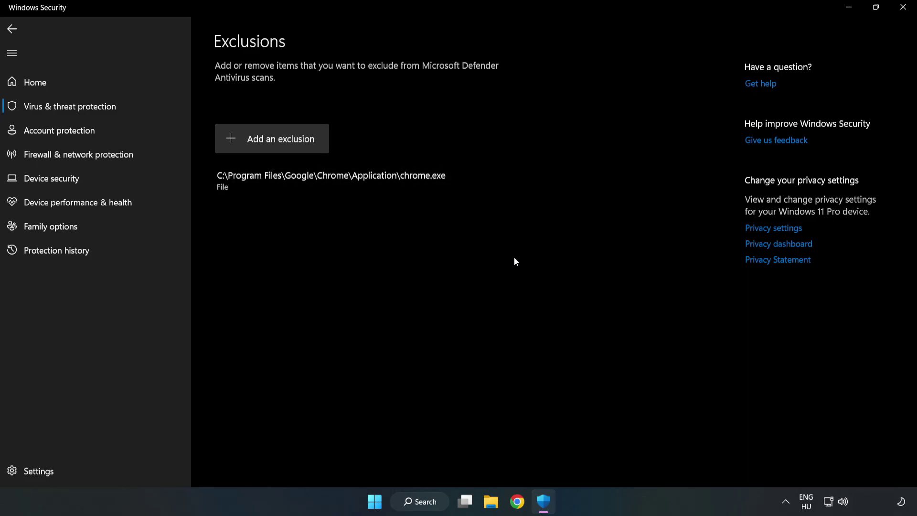
left_click(902, 13)
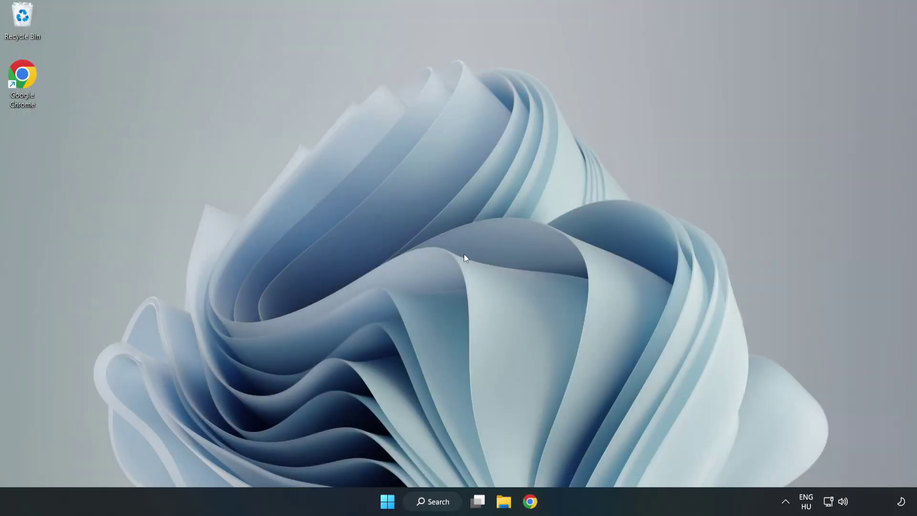
- Show the Start menu's power options, listing Sleep and Shut down
left_click(387, 501)
left_click(606, 460)
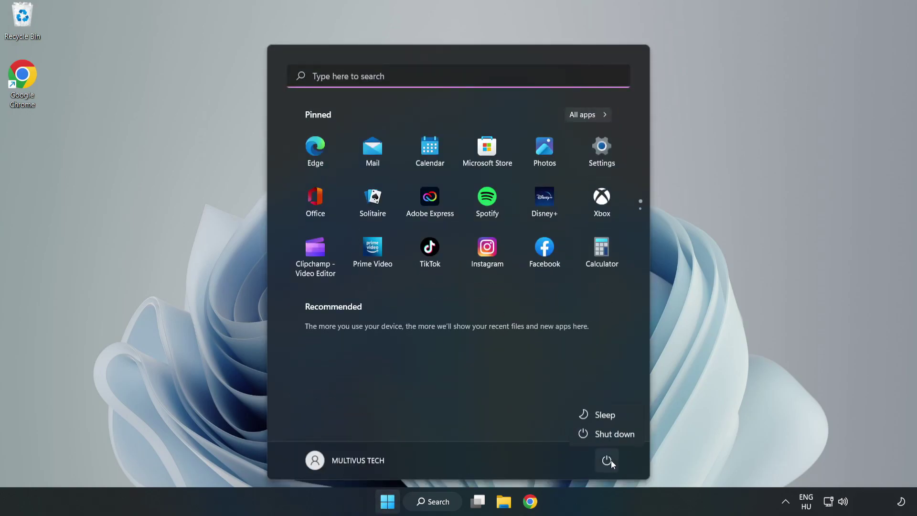